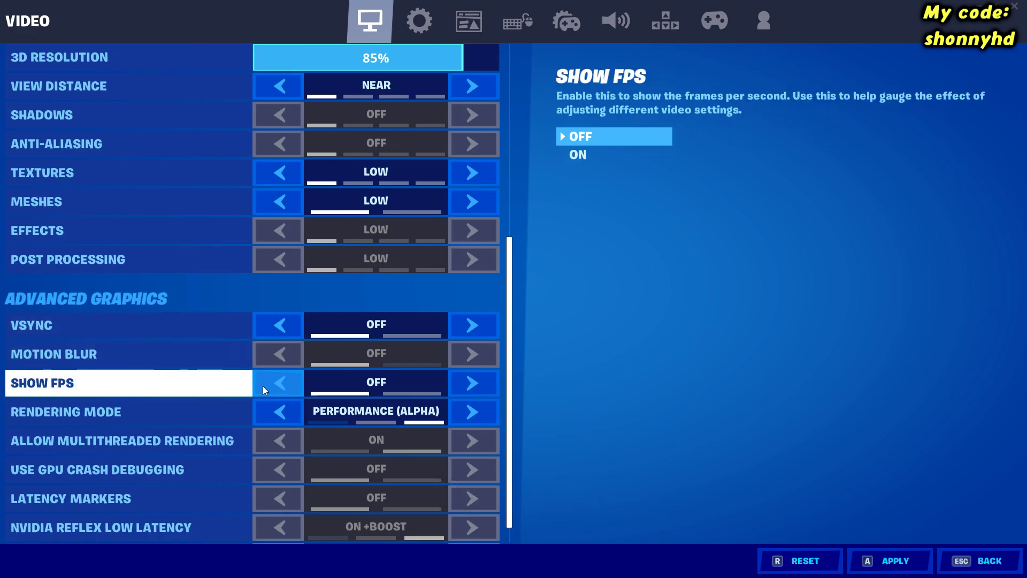
Switch Show FPS on and back to Off in the advanced graphics settings
left_click(487, 384)
left_click(487, 384)
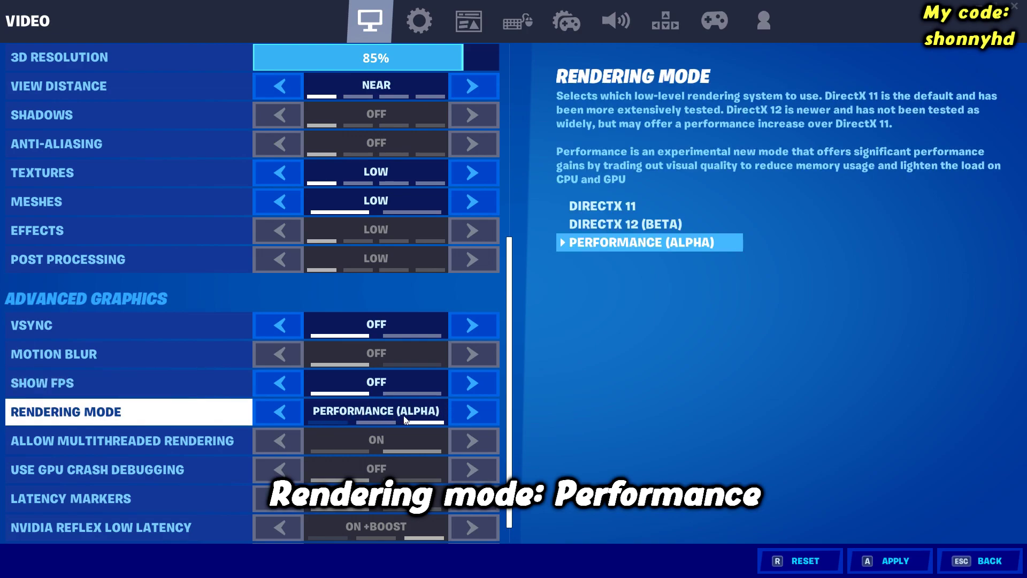
scroll(511, 417, "down", 1)
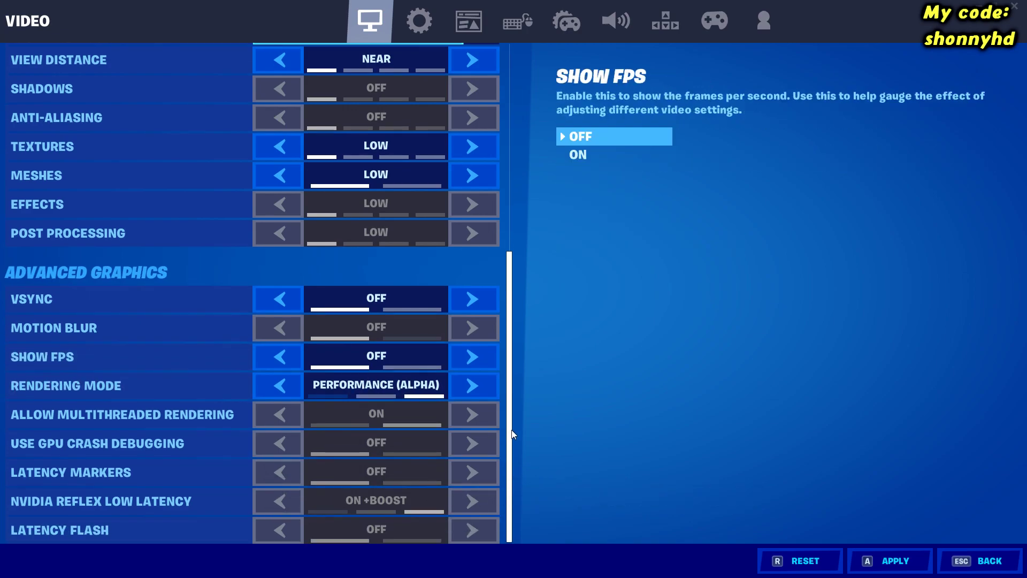
In the Game settings, turn off Record Replays, Record Large Team Replays and Record Creative Mode Replays
left_click(414, 18)
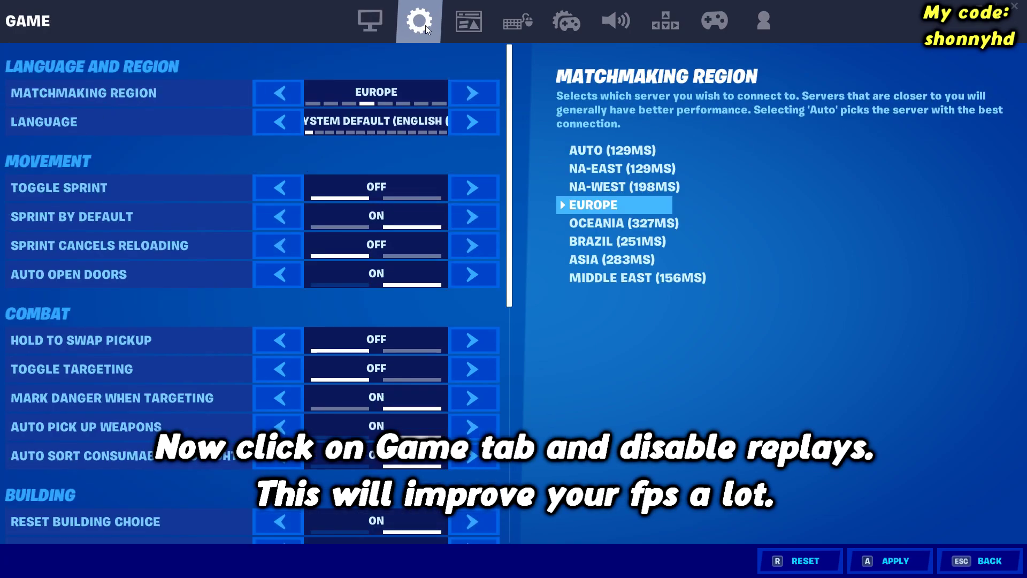
left_click_drag(511, 131, 521, 410)
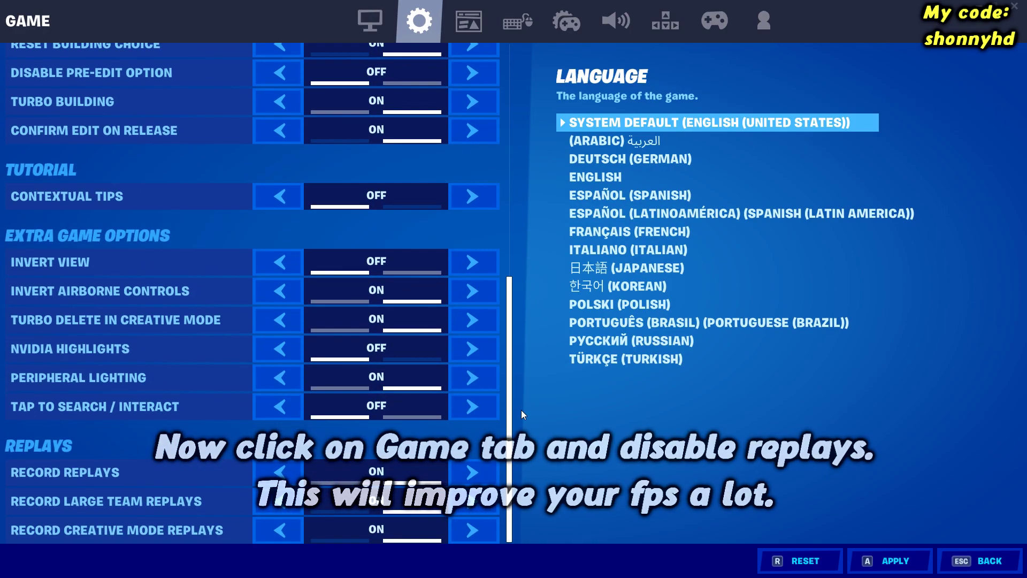
left_click(285, 474)
left_click(291, 503)
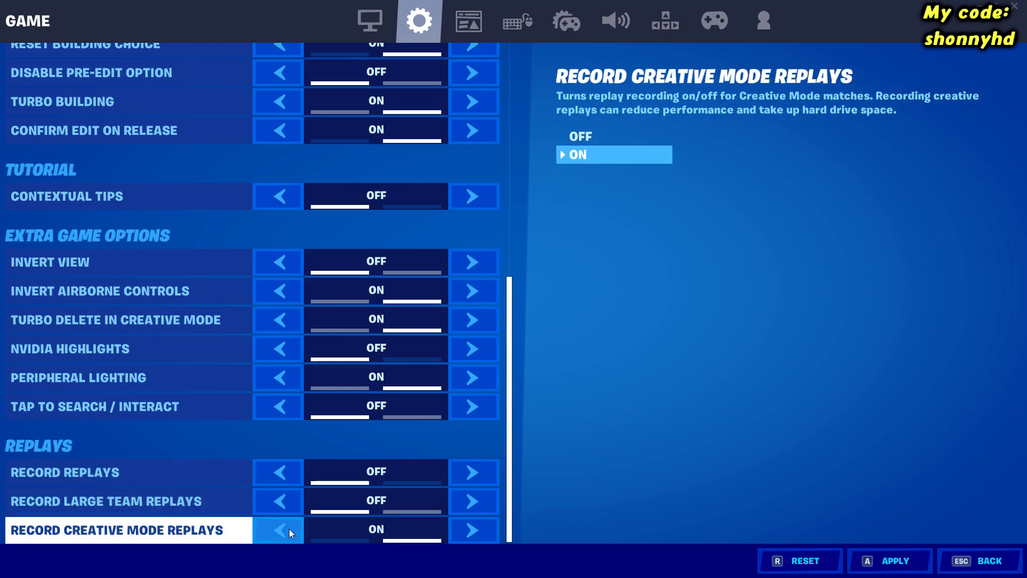
left_click(289, 528)
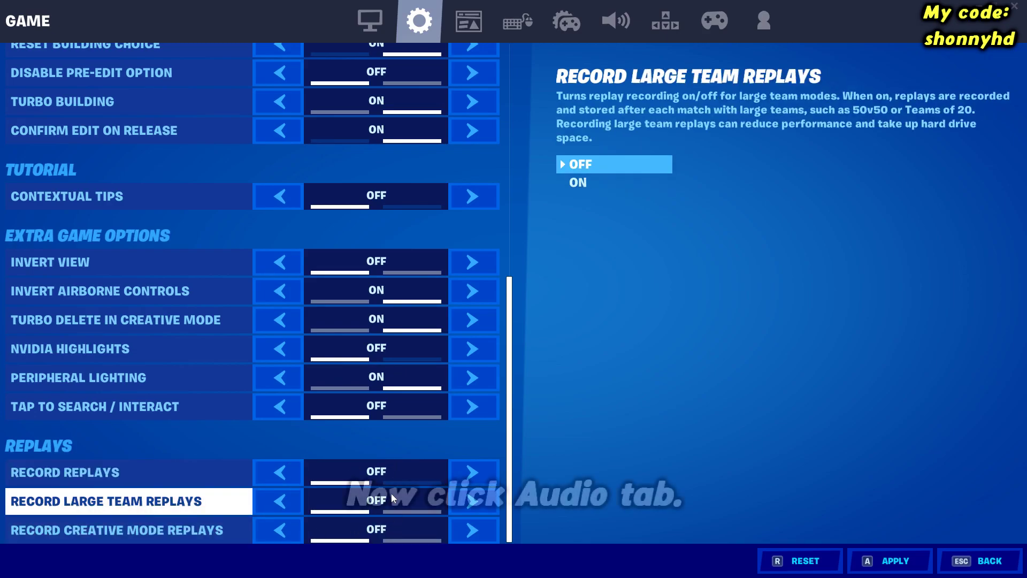
In the Audio settings, set Sound Quality to Low, Background Audio and Visualize Sound Effects to Off, apply the changes and leave the settings
left_click(615, 19)
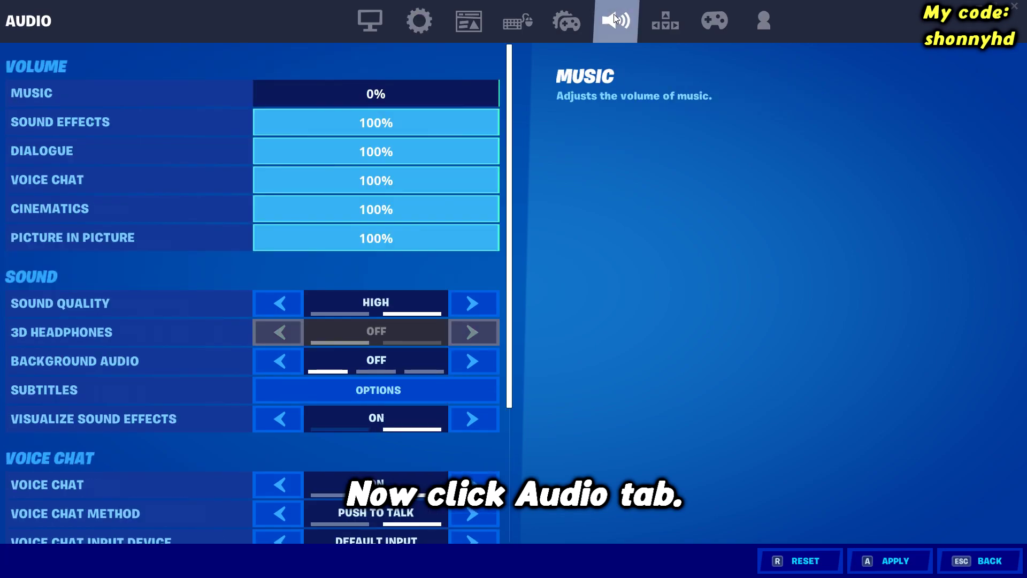
left_click(295, 305)
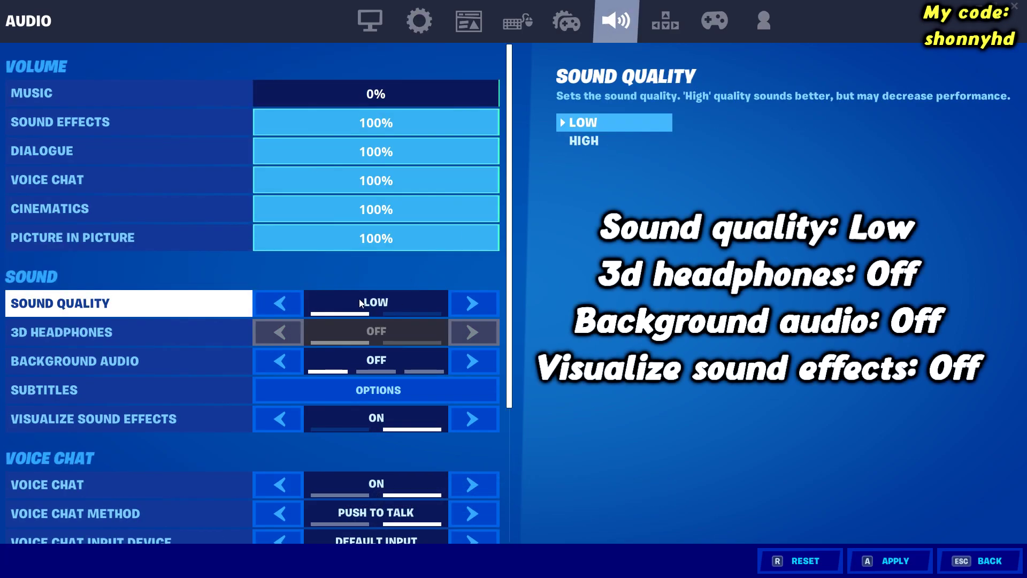
left_click(279, 361)
left_click(280, 361)
left_click(279, 361)
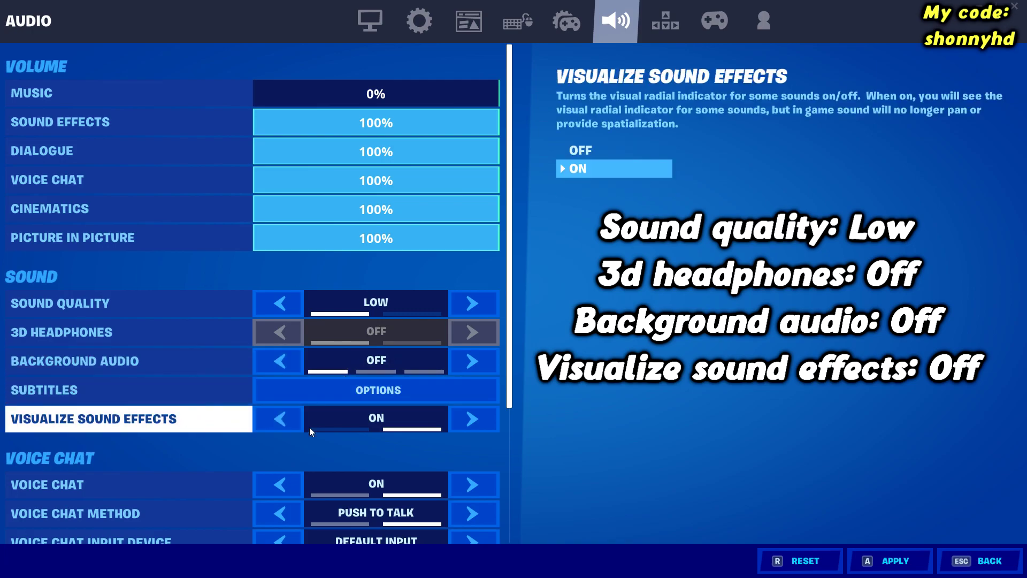
left_click(322, 417)
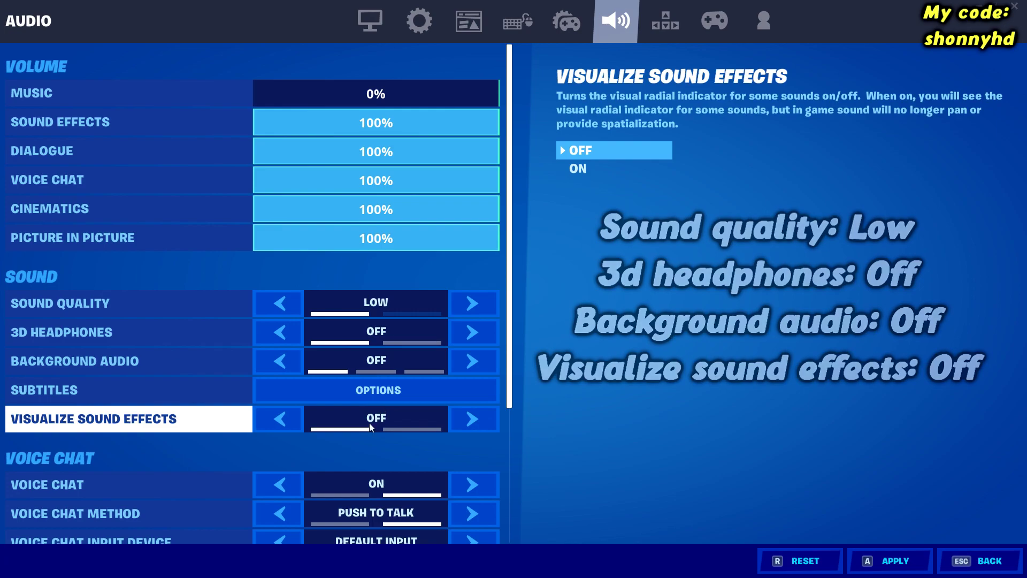
left_click(910, 560)
left_click(978, 560)
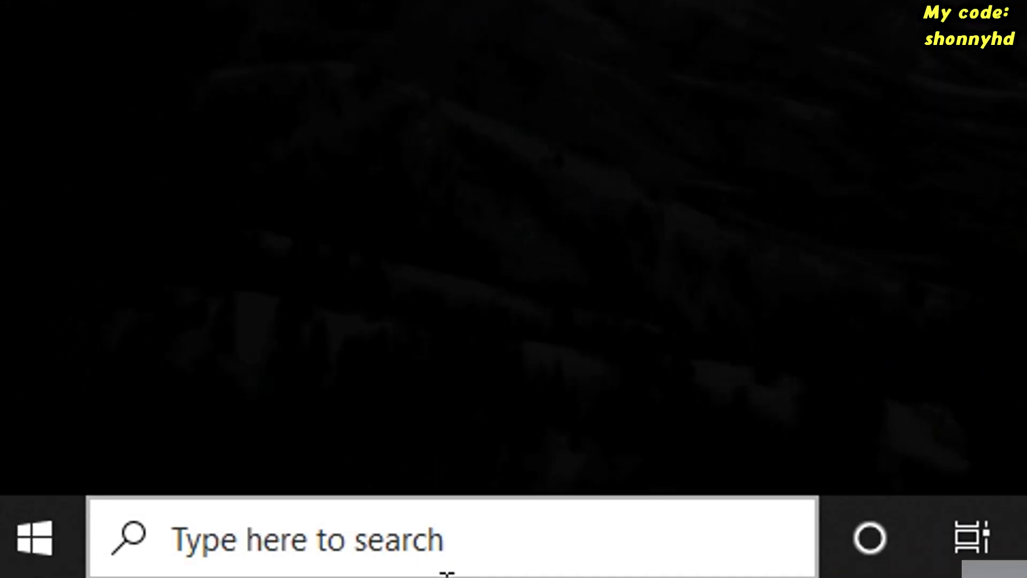
Search Windows for "device manager", open Device Manager and move its window toward the middle of the desktop
left_click(120, 573)
type("device")
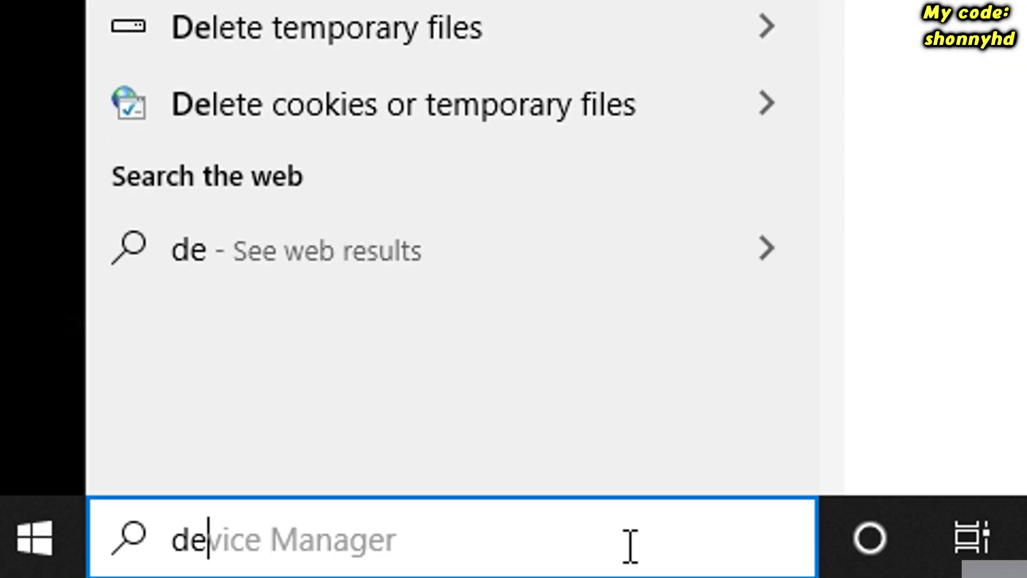
type(" manager")
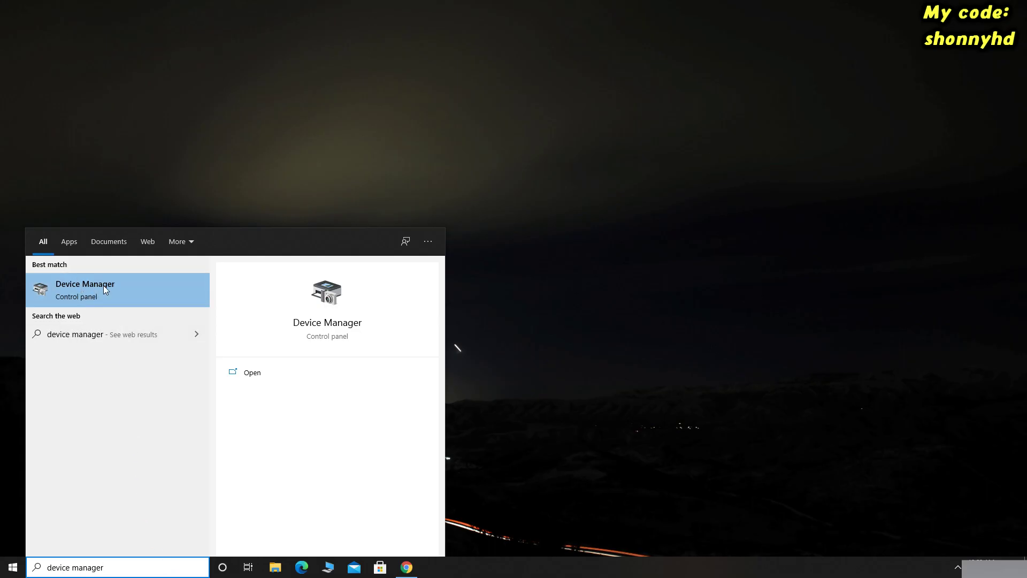
left_click(104, 284)
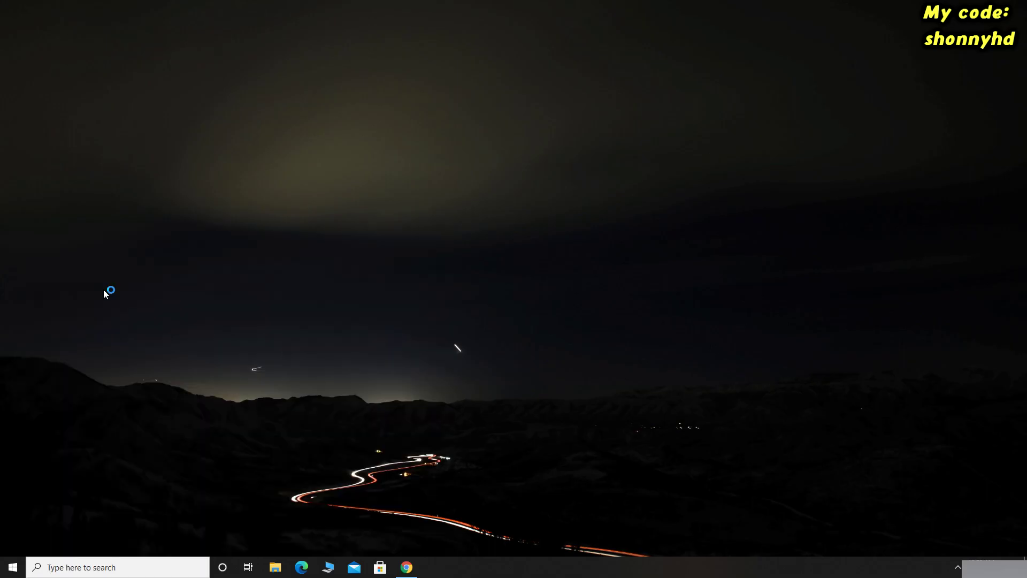
left_click_drag(195, 36, 467, 71)
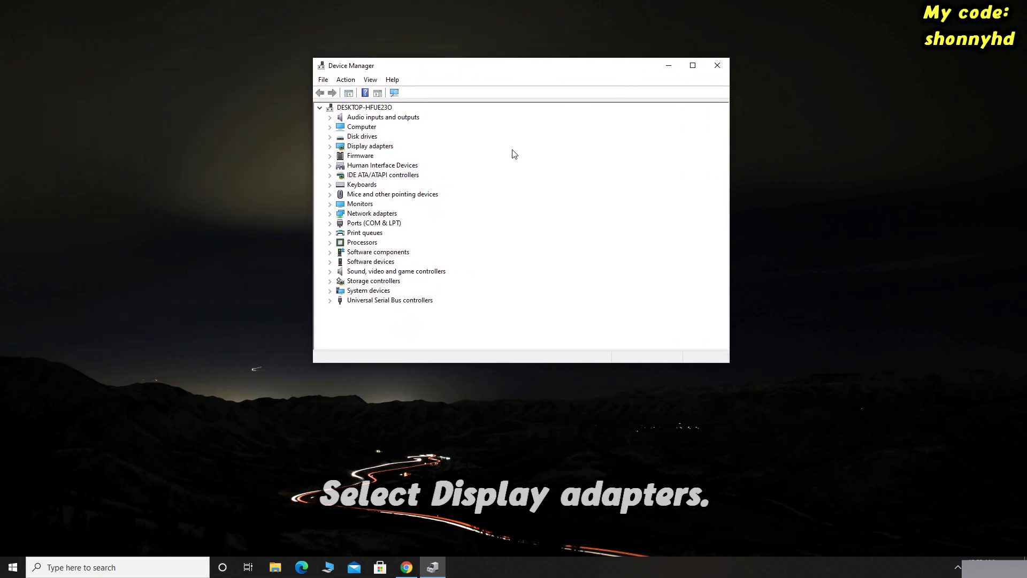
Run an automatic driver update search for the NVIDIA GeForce GTX 1060 6GB display adapter, and close Device Manager
left_click(330, 146)
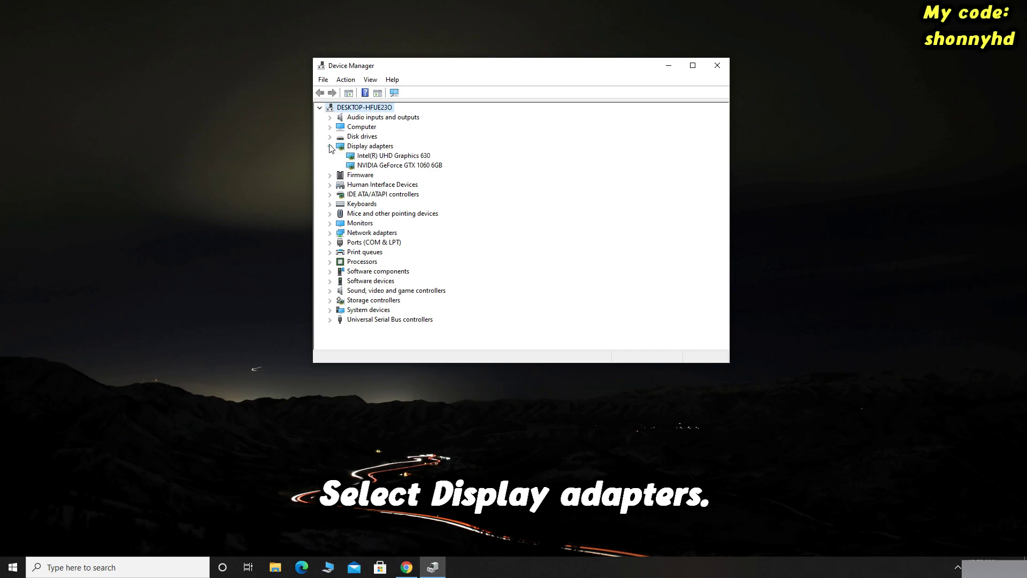
left_click(376, 148)
left_click(397, 166)
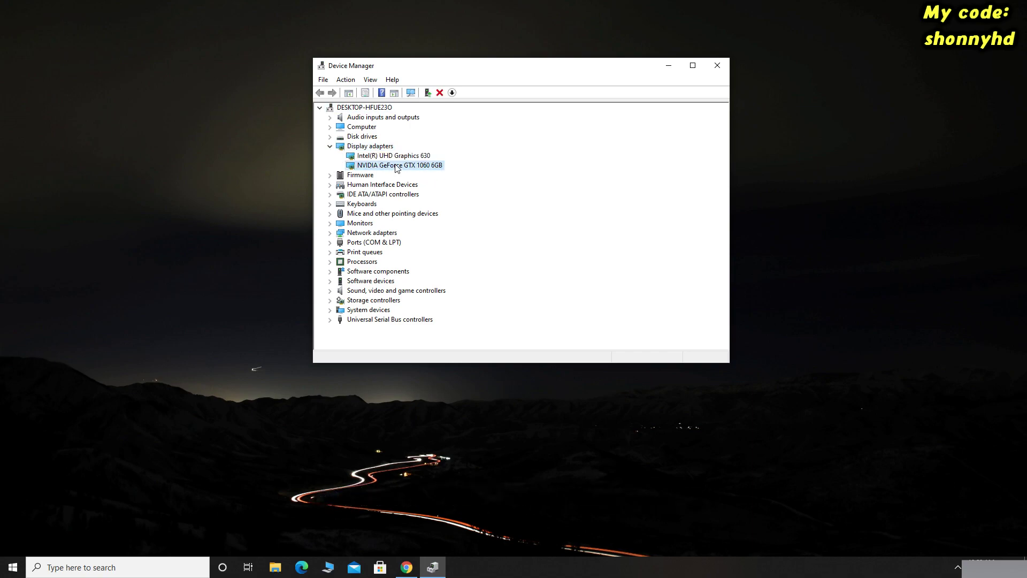
right_click(405, 167)
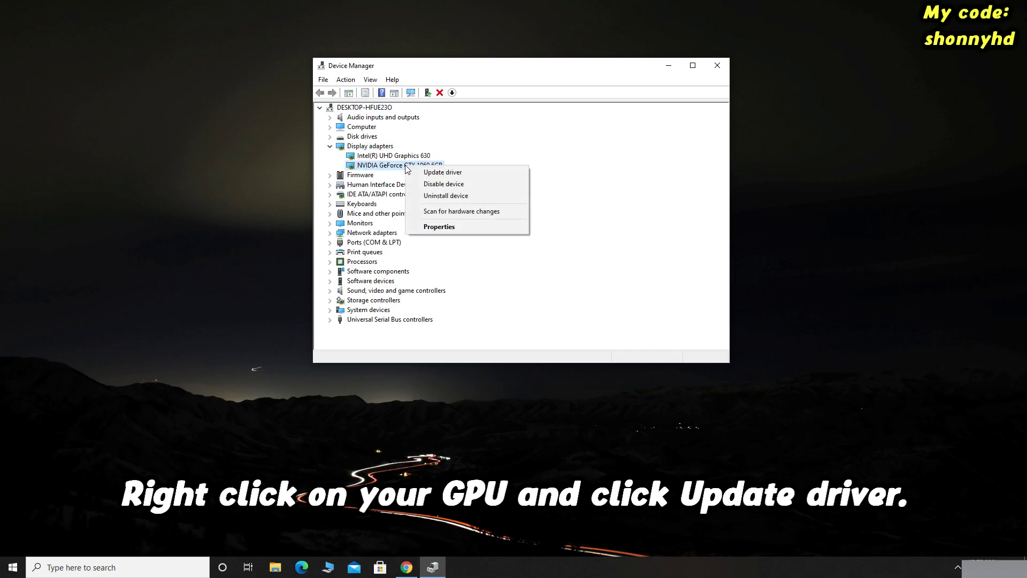
left_click(442, 172)
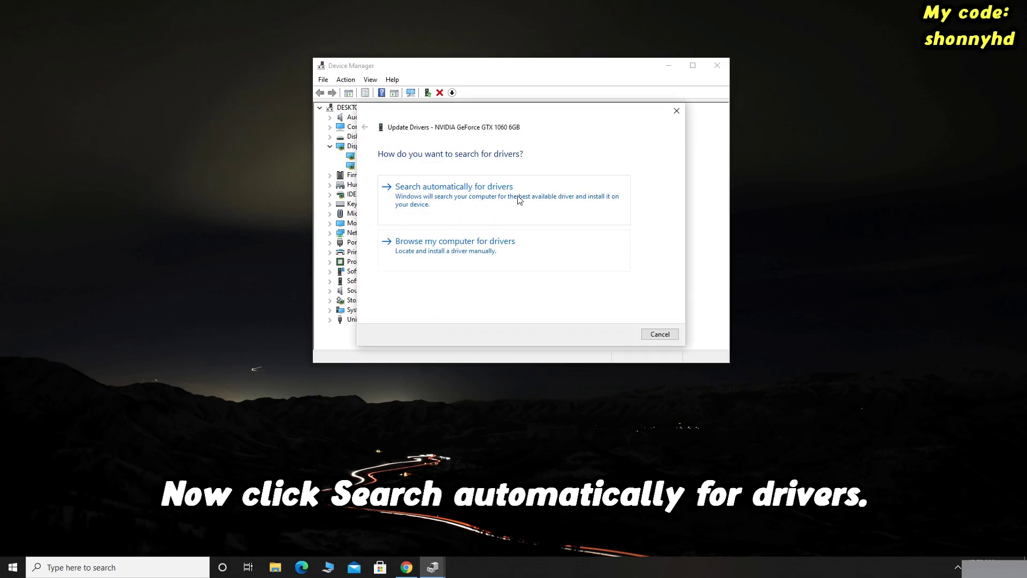
left_click(484, 204)
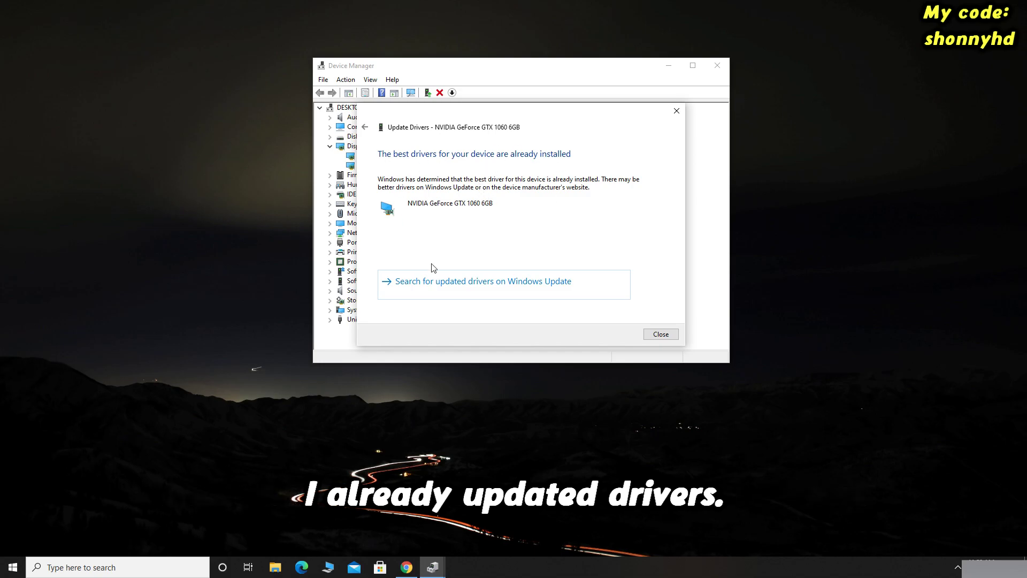
left_click(658, 333)
left_click(717, 66)
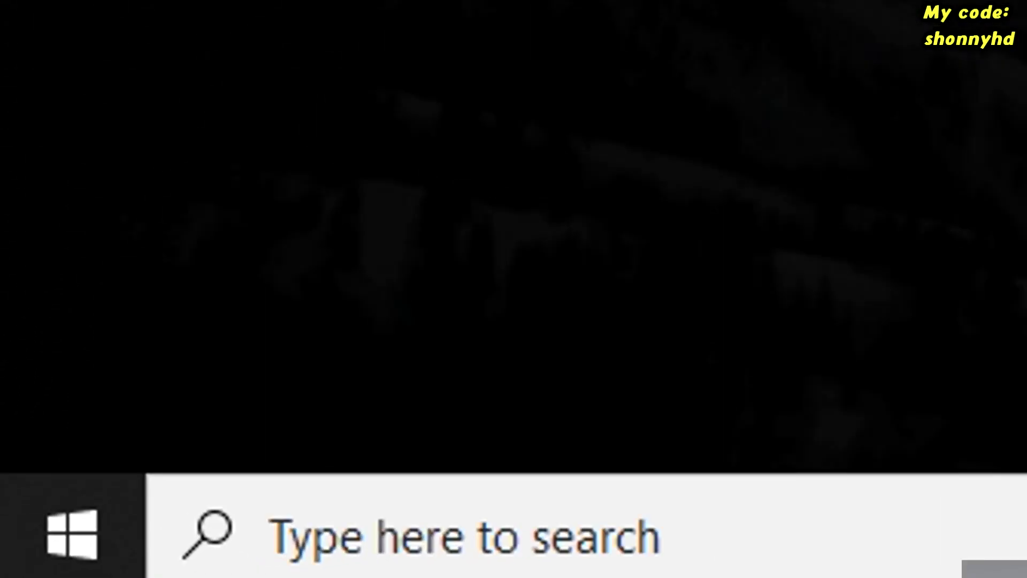
Search Windows for "update", open the Windows Update settings and check for updates
left_click(136, 570)
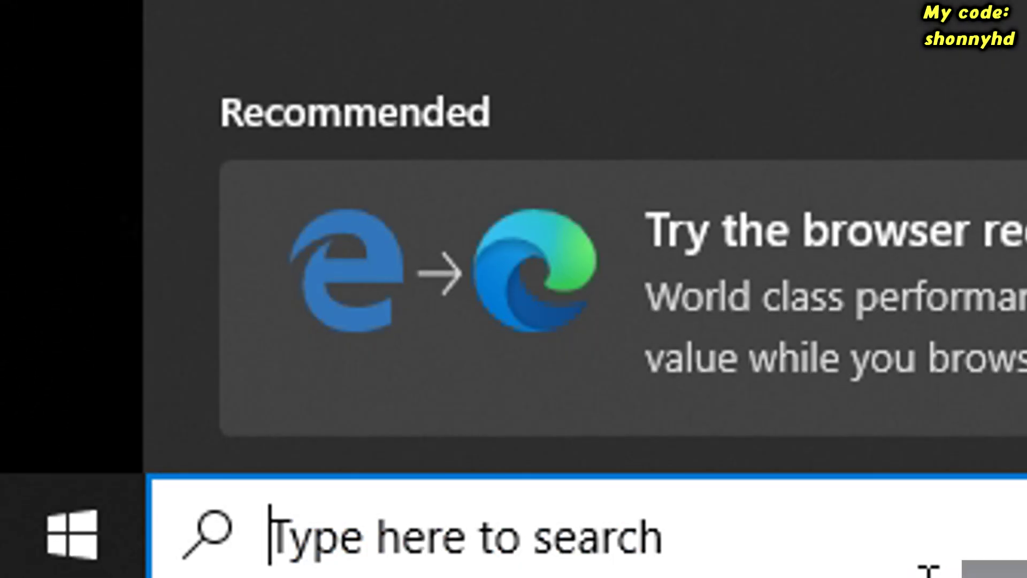
type("update")
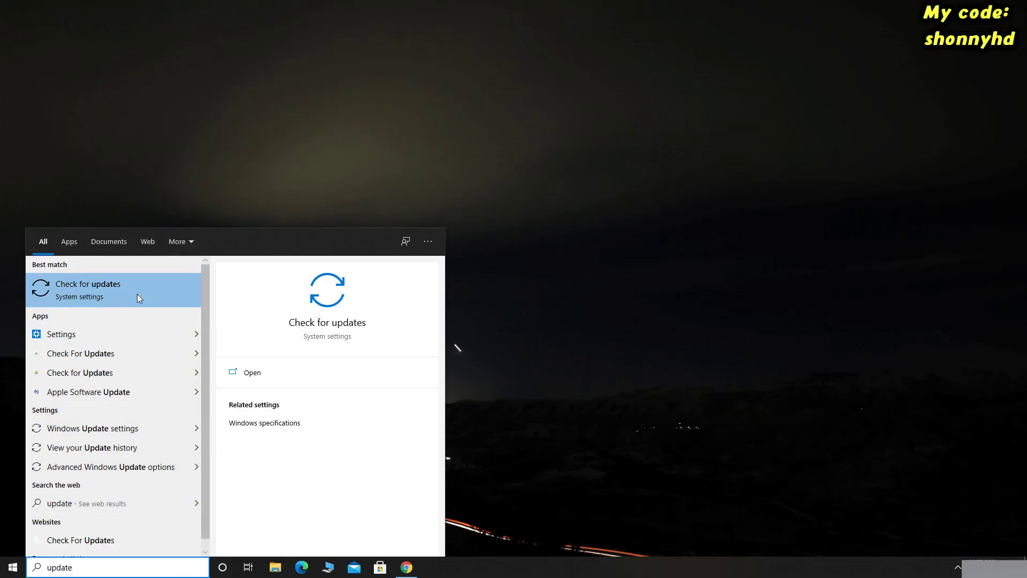
left_click(140, 294)
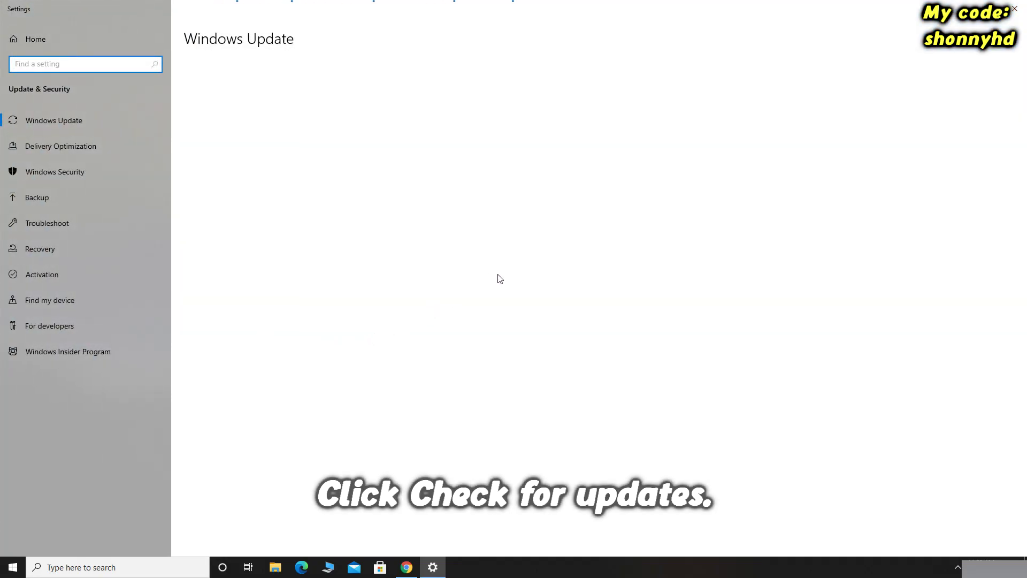
left_click(219, 103)
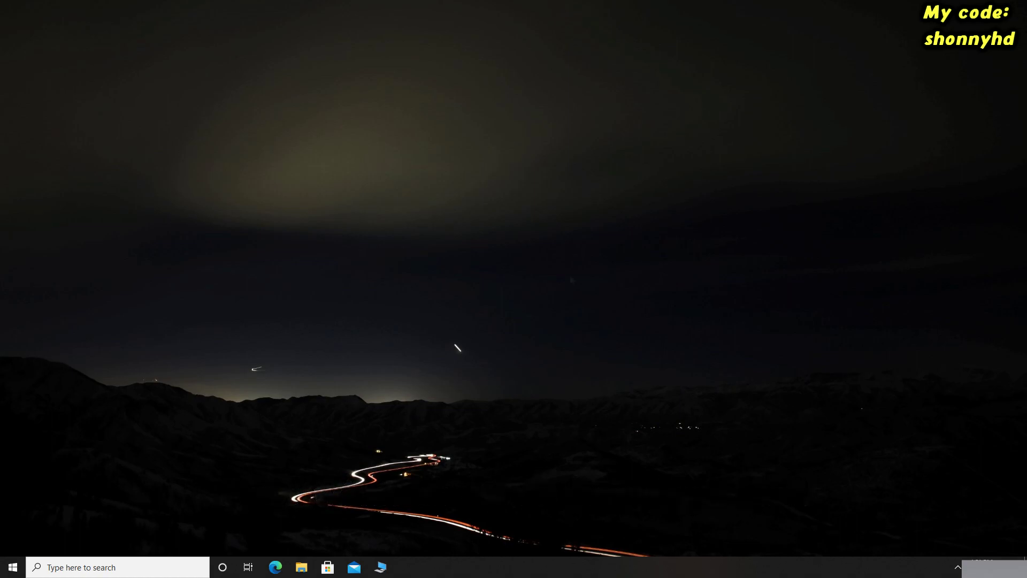
Open System Configuration by running msconfig from the Run dialog, and move its window toward the upper middle of the desktop
key("super+r")
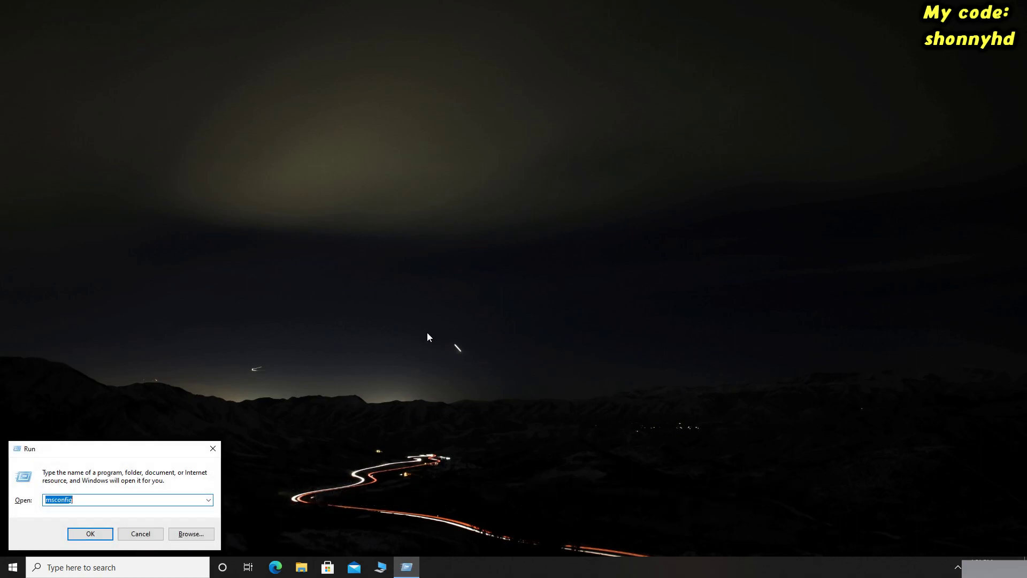
key("BackSpace")
left_click_drag(128, 460, 505, 60)
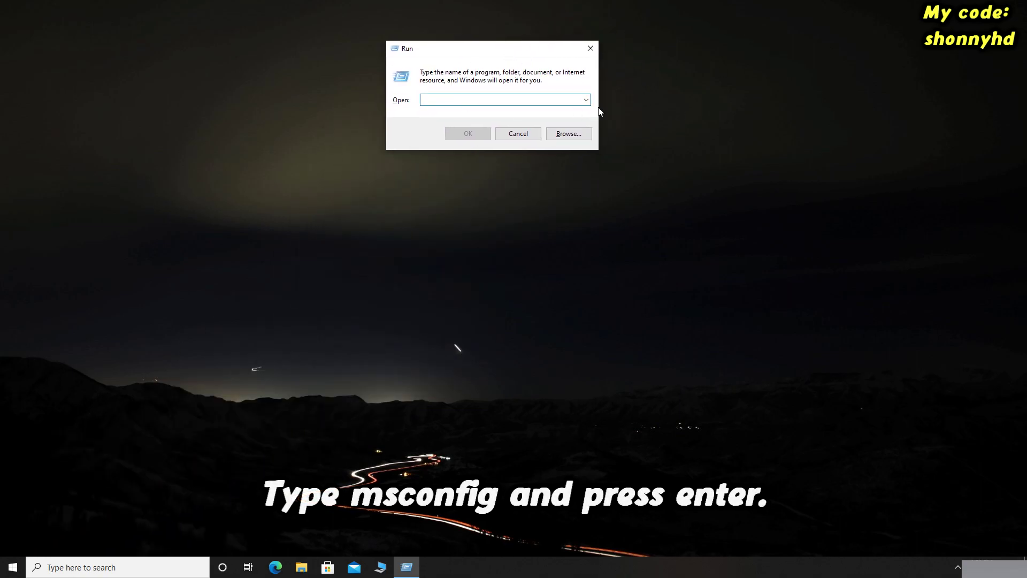
type("msconfig")
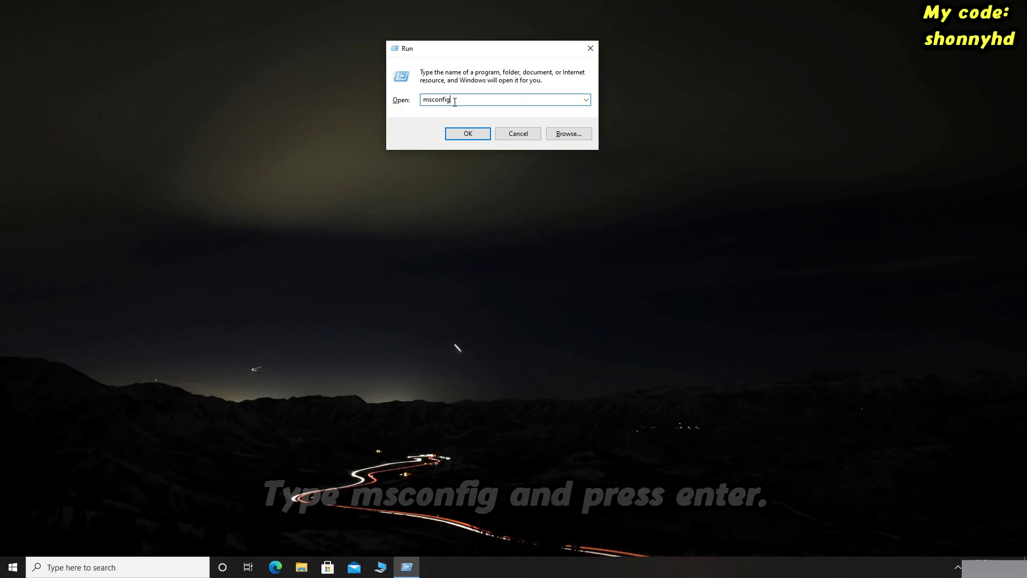
left_click(459, 134)
left_click_drag(475, 179, 505, 54)
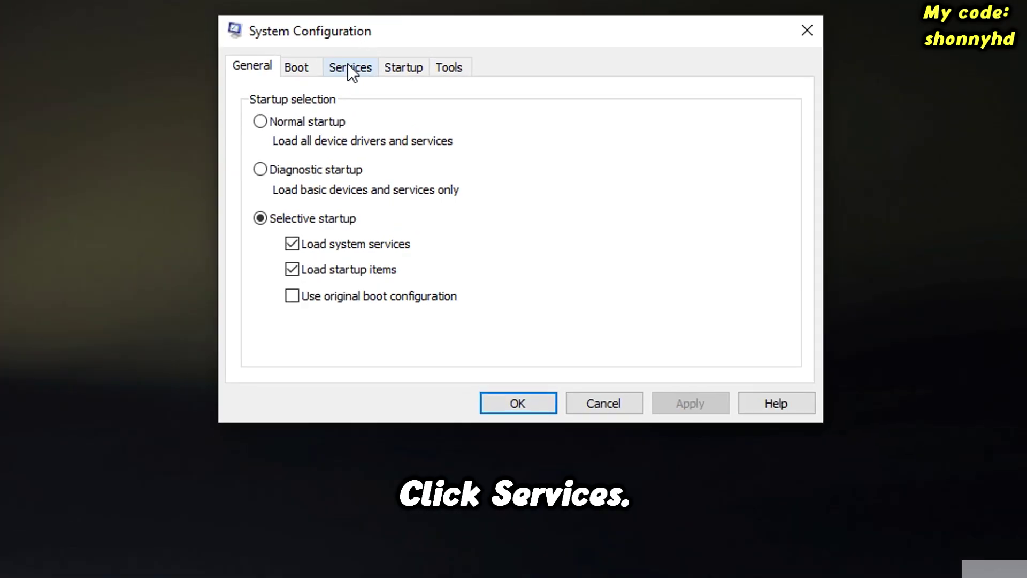
Hide all Microsoft services in System Configuration, disable all remaining services, apply the change and exit without restarting
left_click(356, 65)
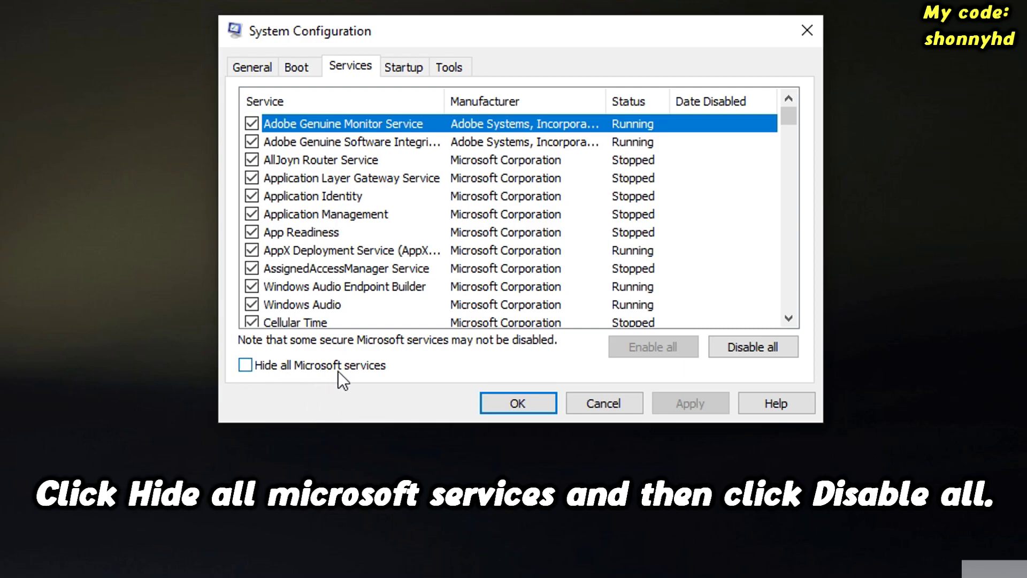
left_click(244, 370)
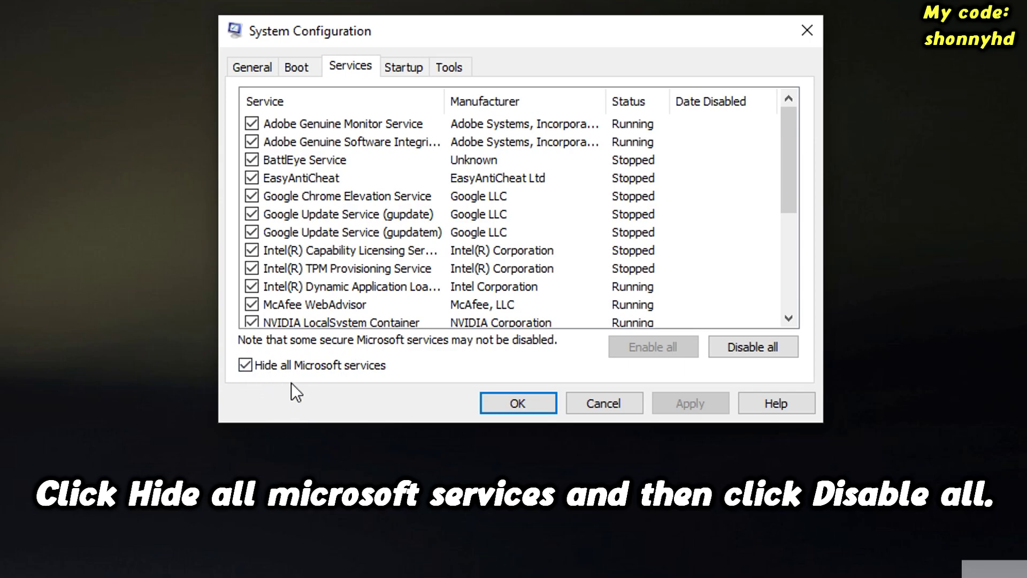
left_click(741, 351)
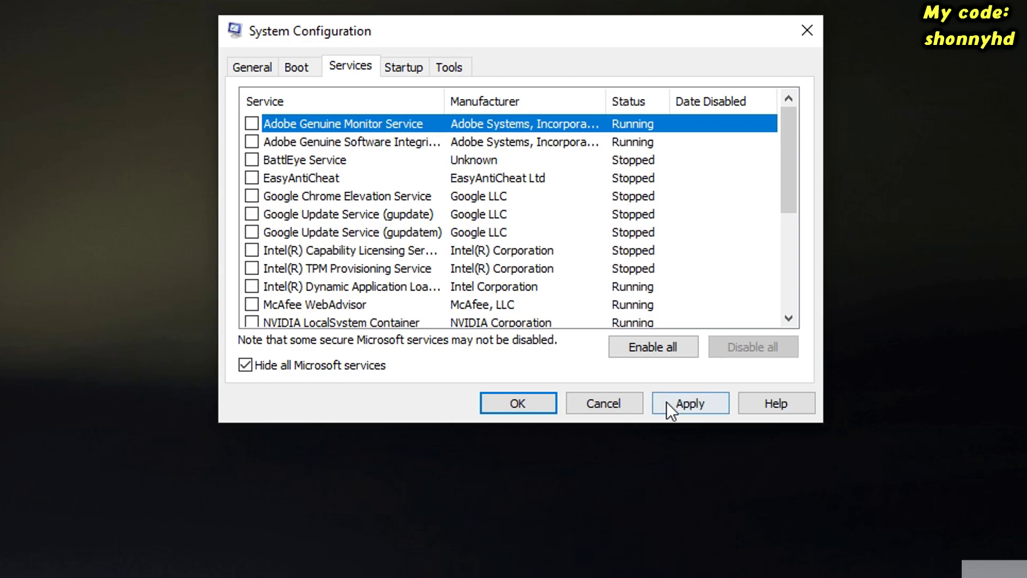
left_click(701, 405)
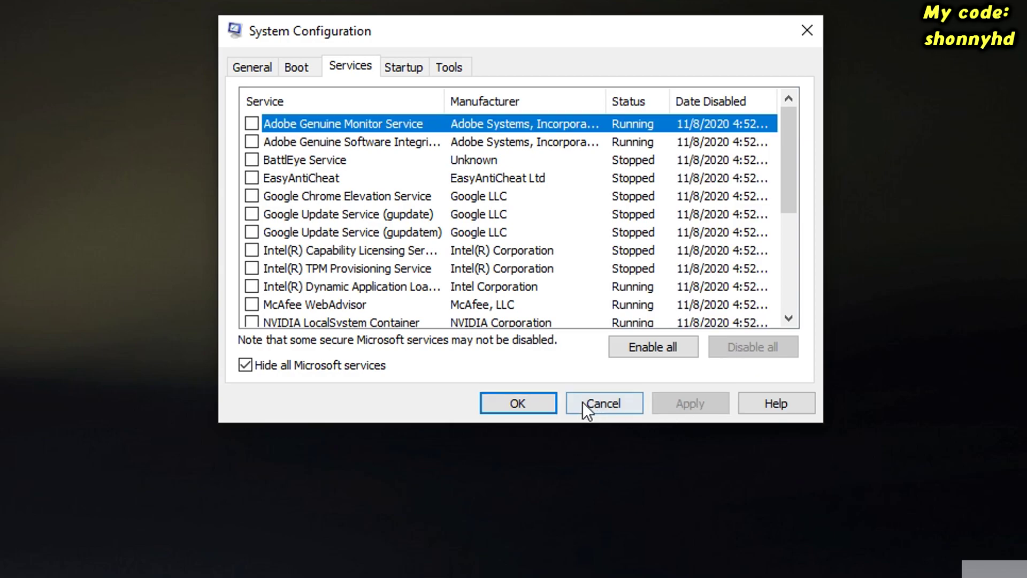
left_click(518, 395)
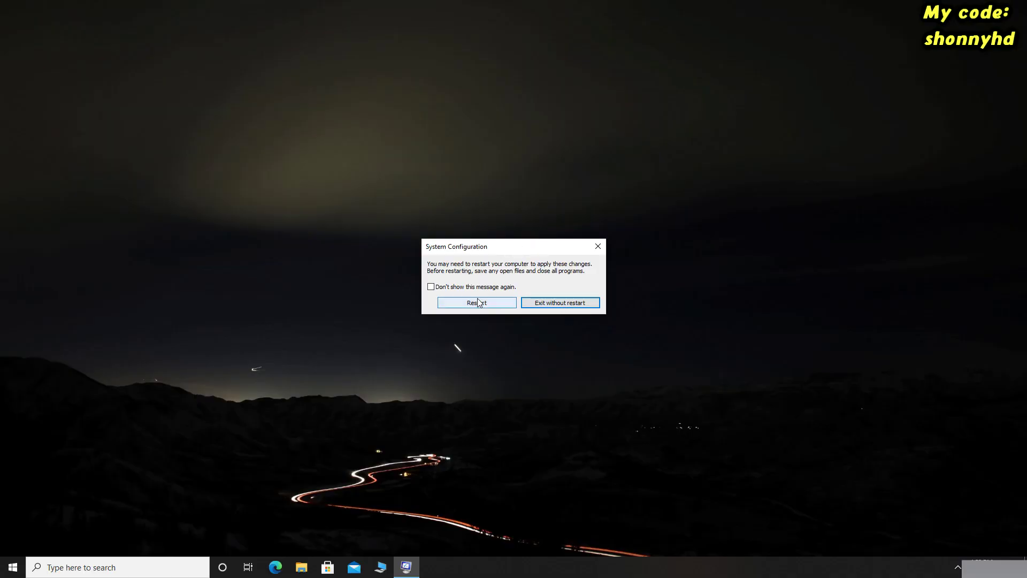
left_click(572, 303)
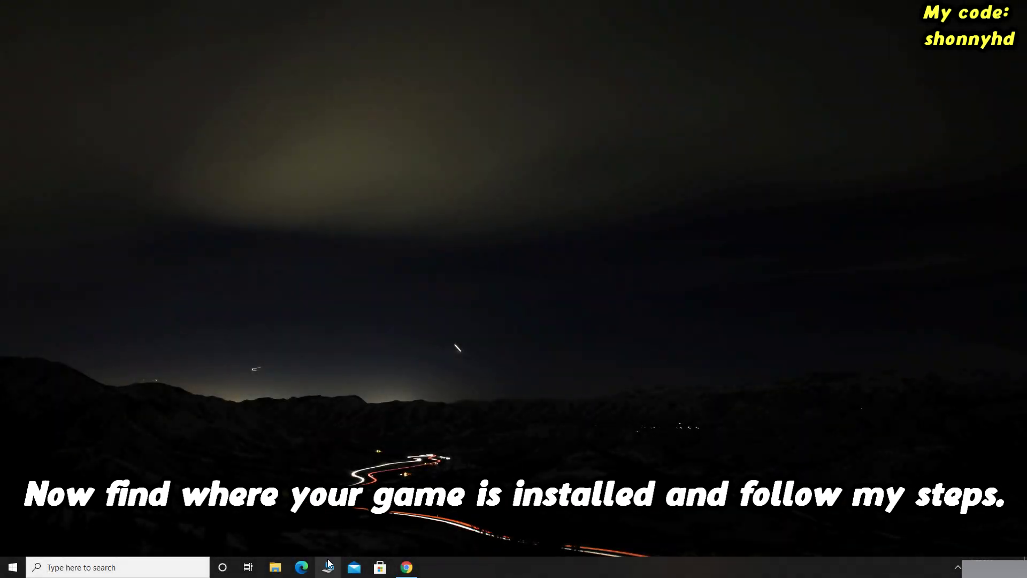
Open the Fortnite executable folder H:\Epic games\Fortnite\FortniteGame\Binaries\Win64 in File Explorer
left_click(328, 563)
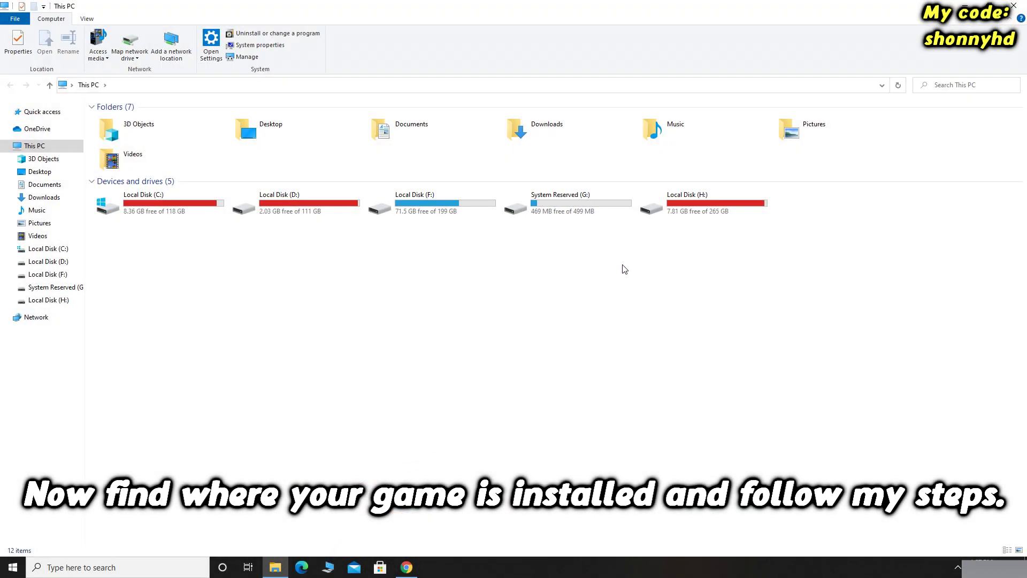
double_click(700, 208)
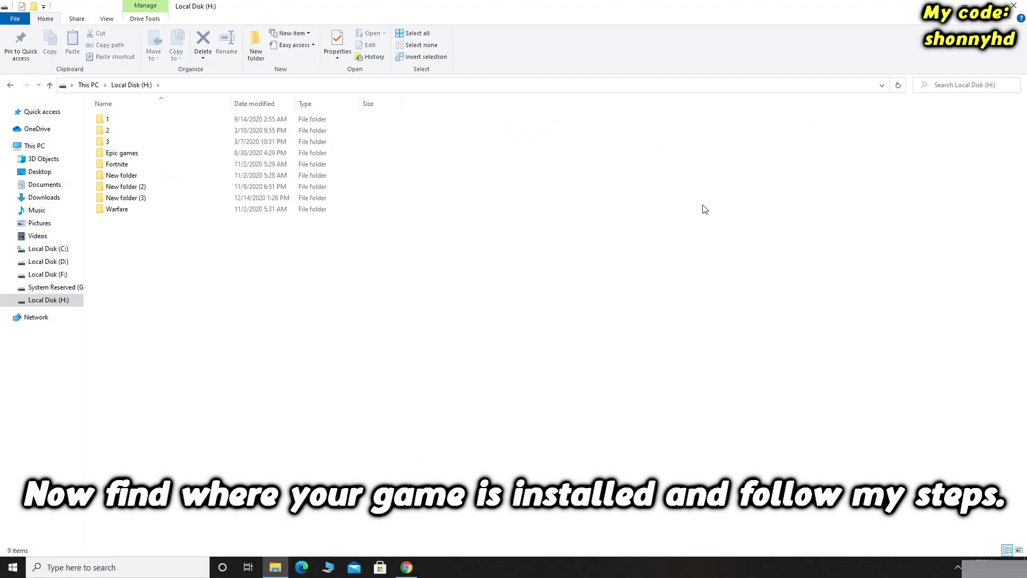
double_click(132, 154)
double_click(140, 121)
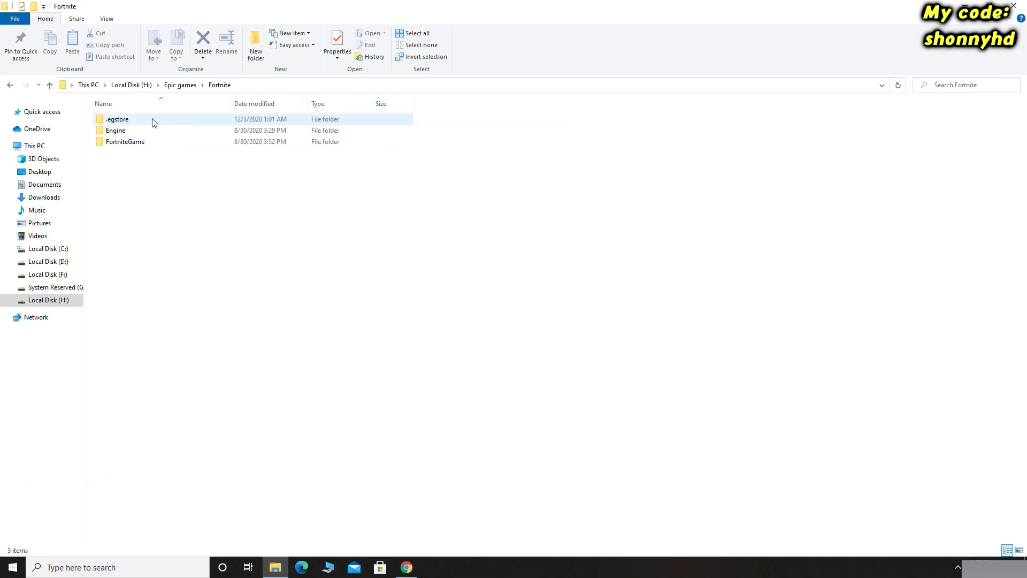
double_click(168, 142)
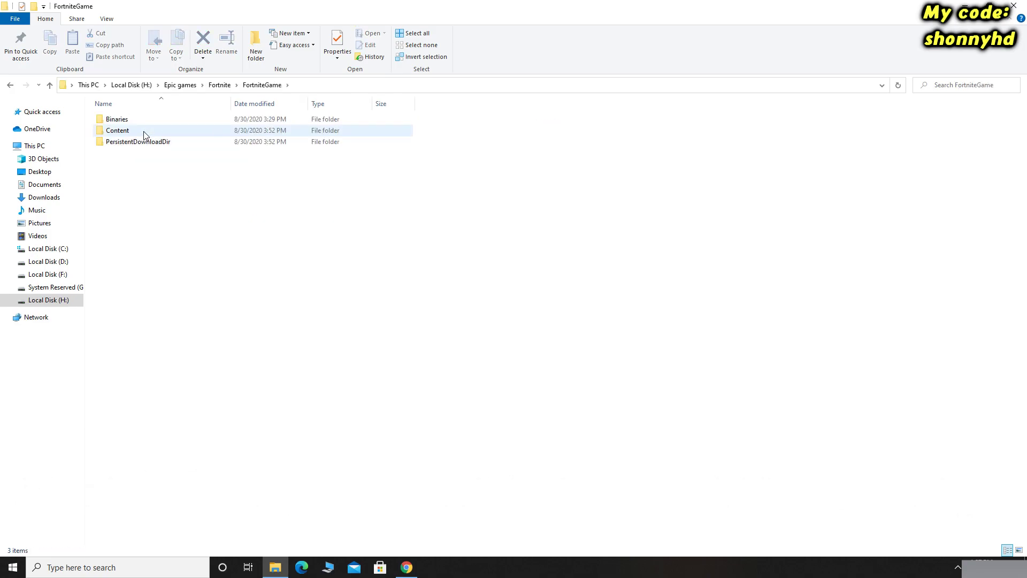
left_click(124, 122)
double_click(185, 123)
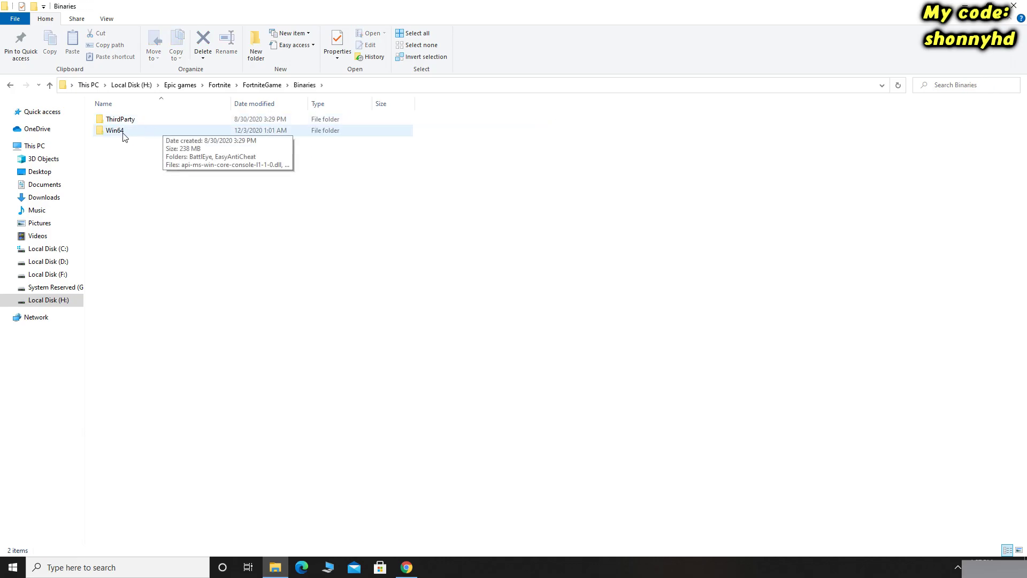
double_click(176, 133)
Open the properties of the FortniteClient-Win64-Shipping application and move the properties window clear of the file list
left_click_drag(1022, 179, 942, 366)
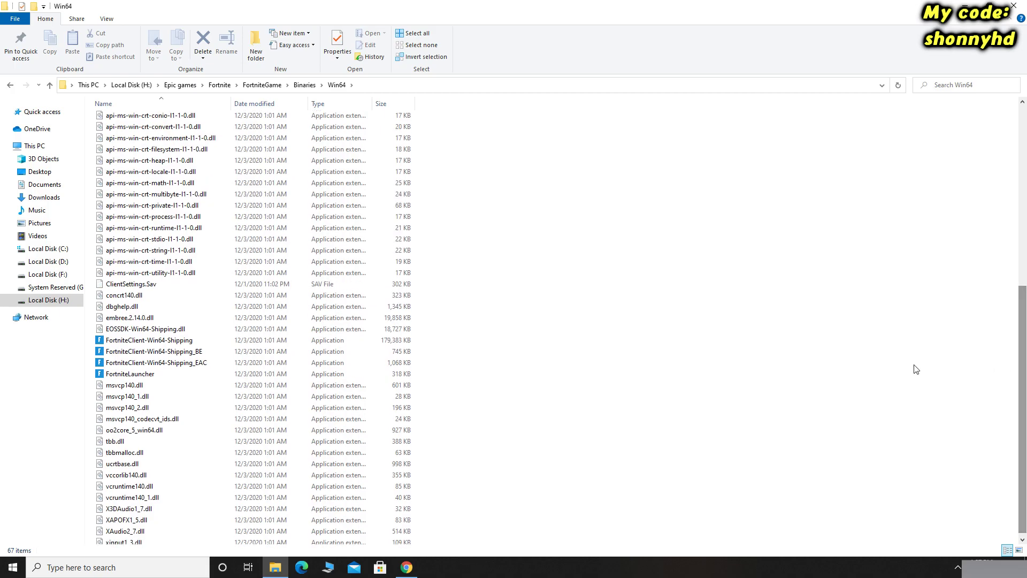
left_click(166, 341)
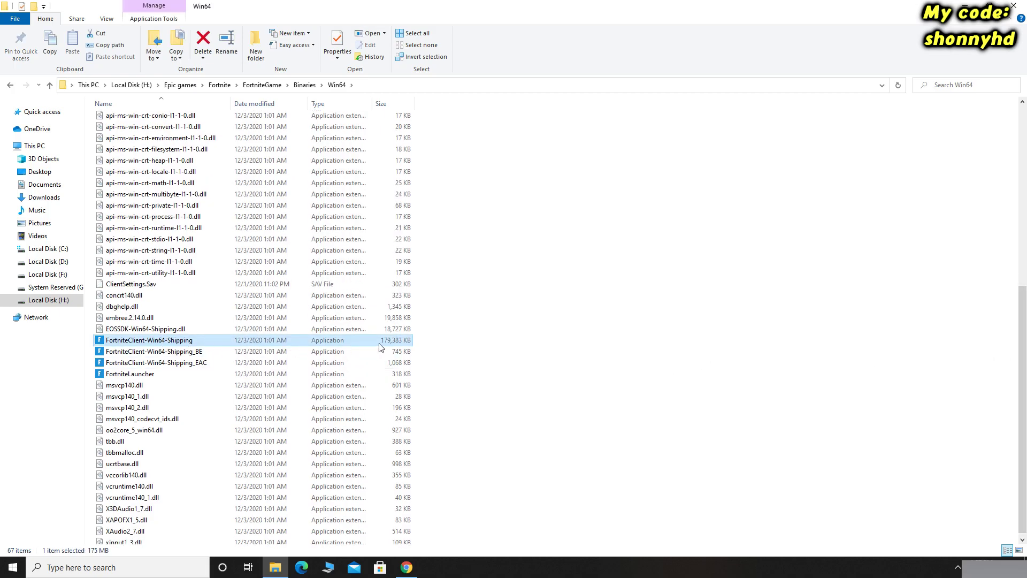
right_click(158, 345)
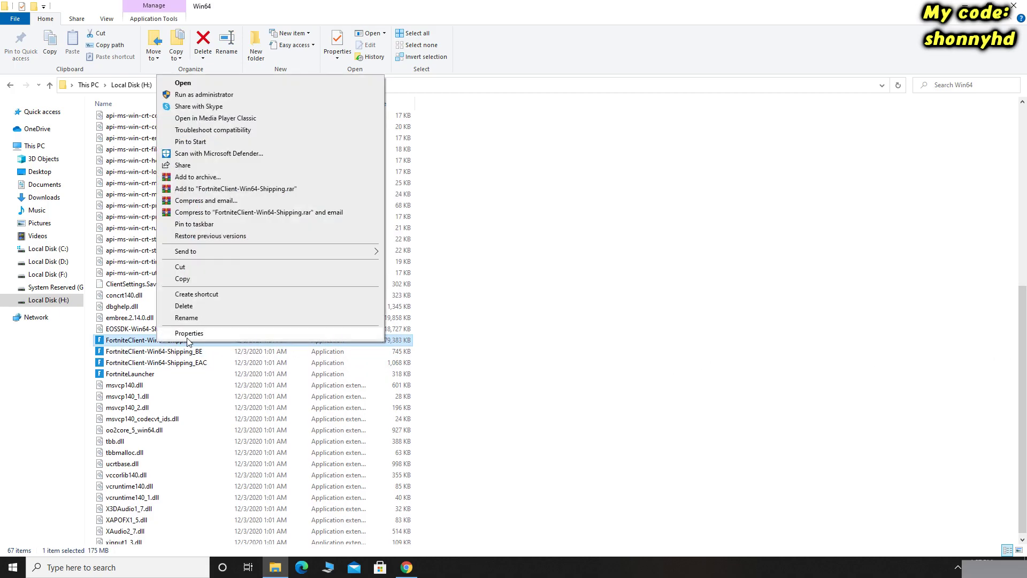
left_click(201, 332)
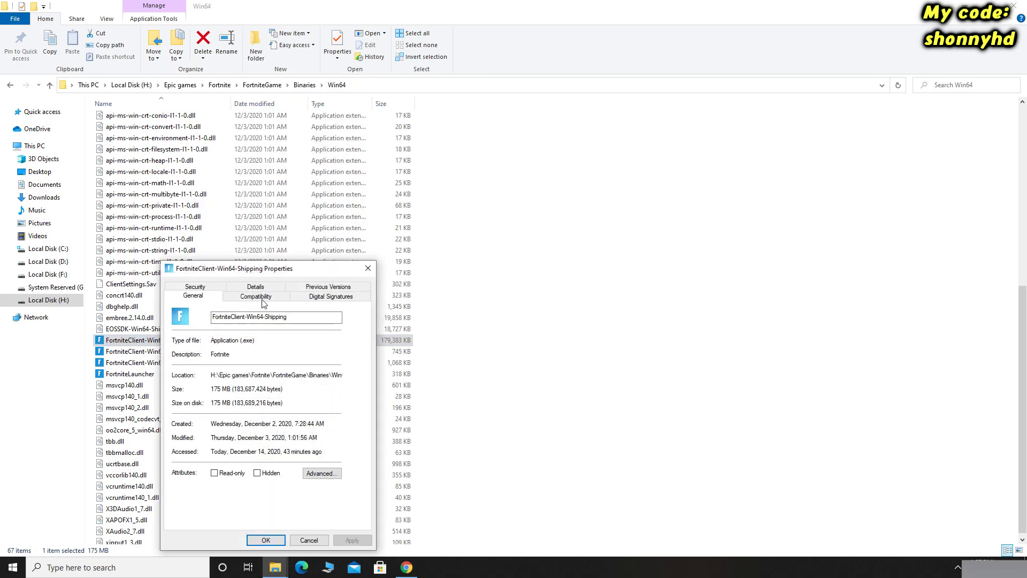
left_click_drag(299, 209, 687, 104)
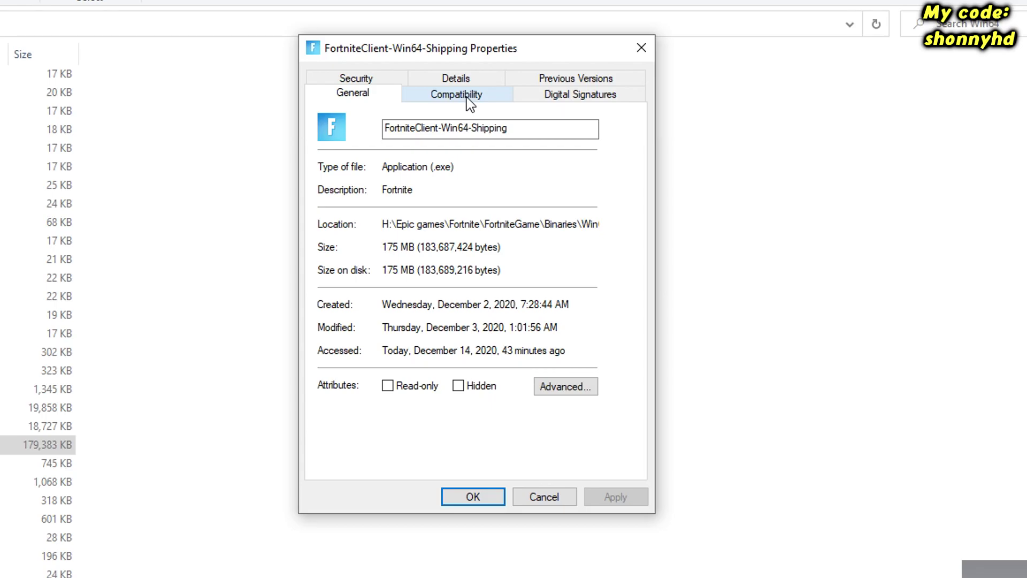
Disable fullscreen optimizations and override high DPI scaling behavior in the executable's compatibility settings, apply the changes, and close the properties and folder windows
left_click(460, 94)
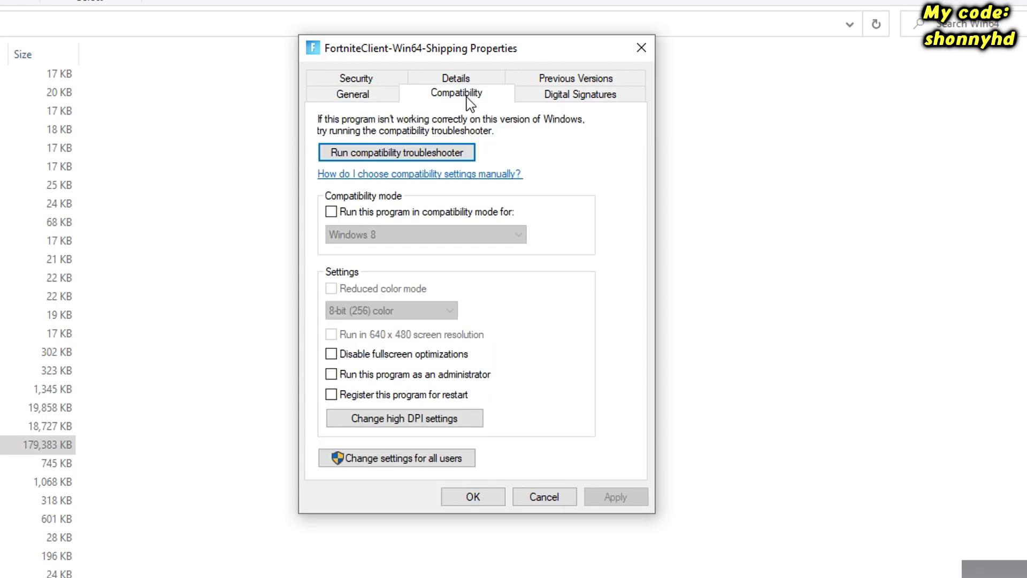
left_click(330, 354)
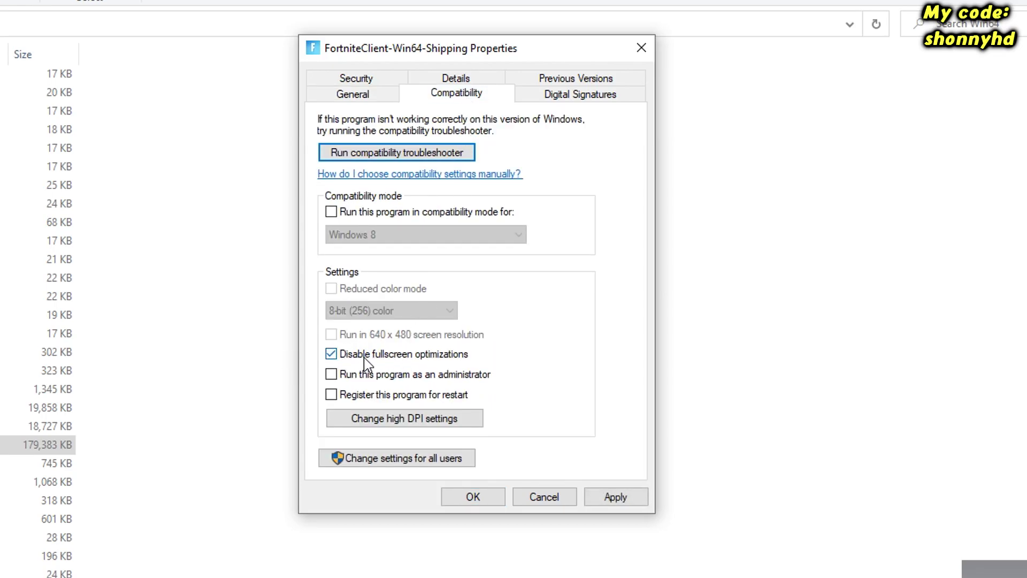
left_click(408, 422)
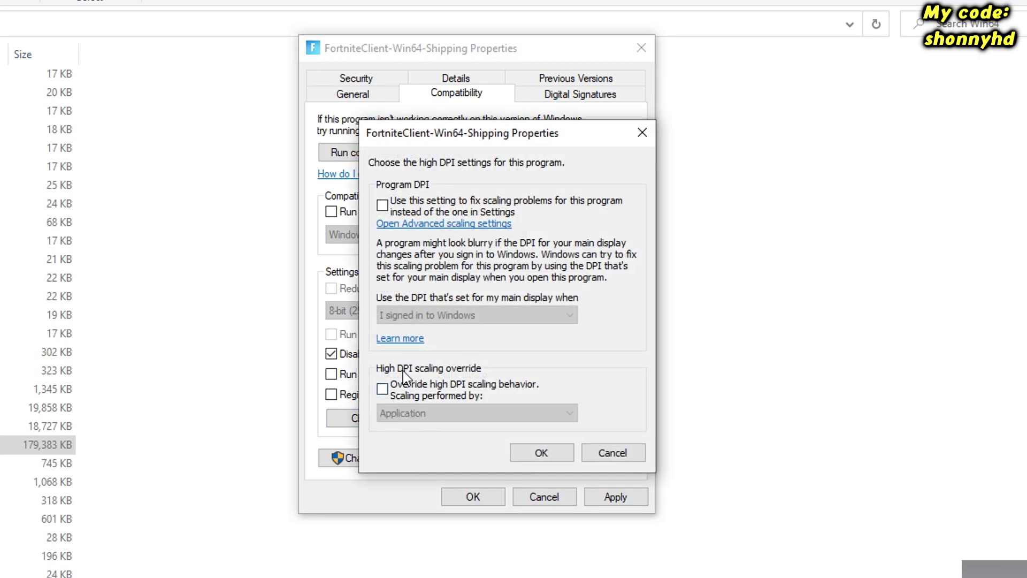
left_click(383, 390)
left_click(541, 454)
left_click(615, 497)
left_click(472, 496)
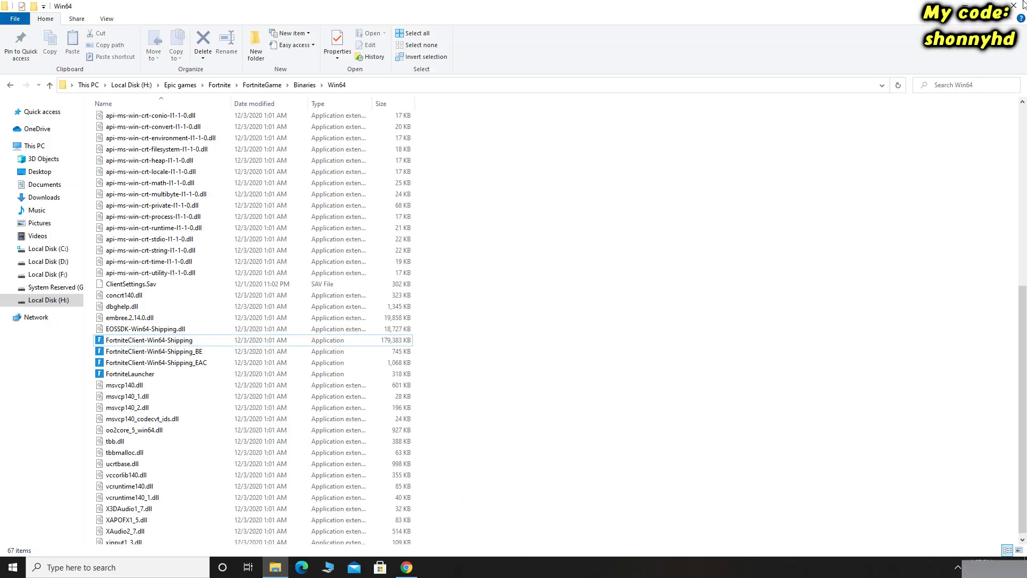
left_click(1013, 4)
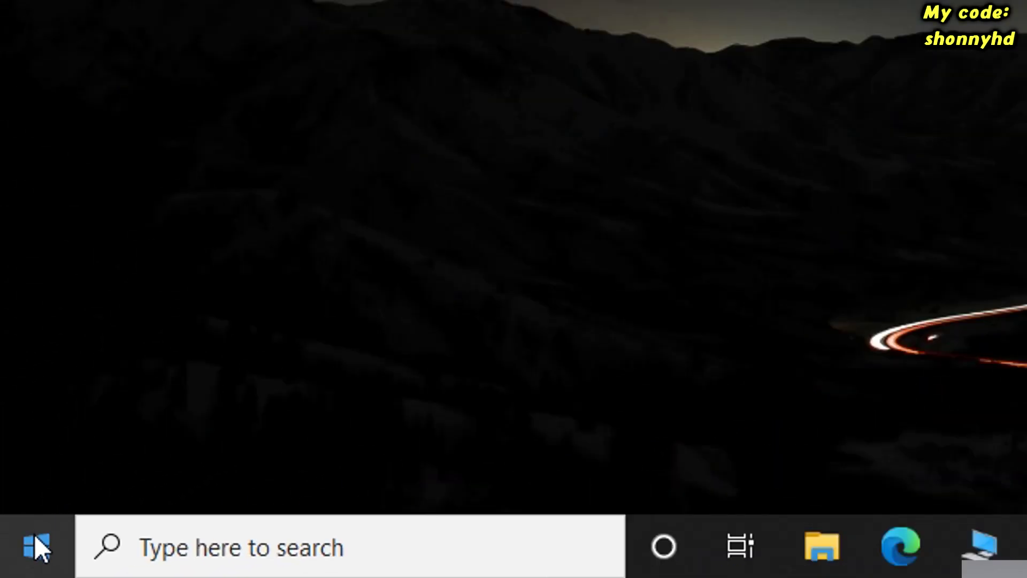
Open the Background apps page in the Privacy section of Windows Settings
left_click(12, 567)
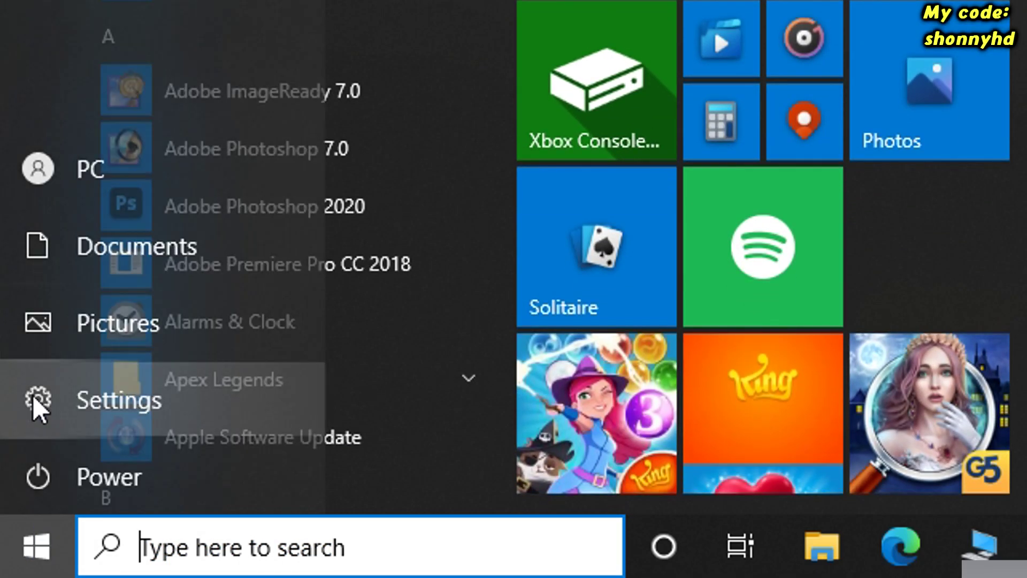
left_click(33, 395)
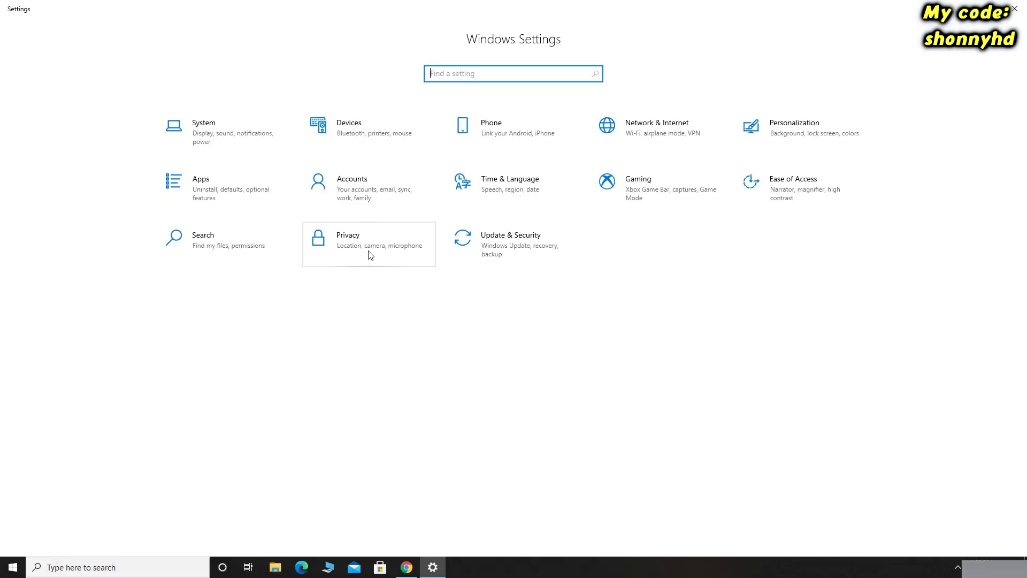
left_click(331, 246)
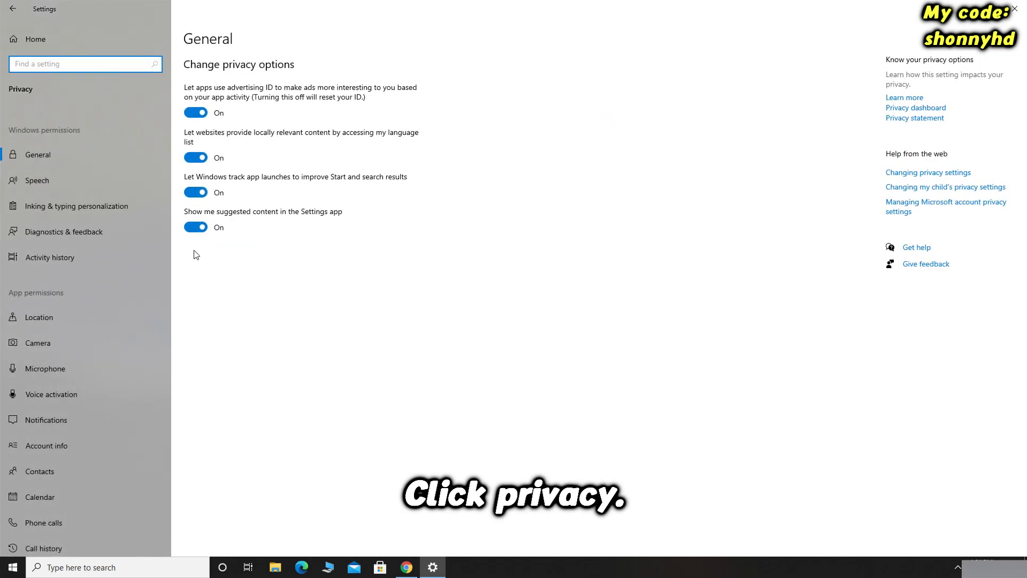
scroll(87, 338, "down", 6)
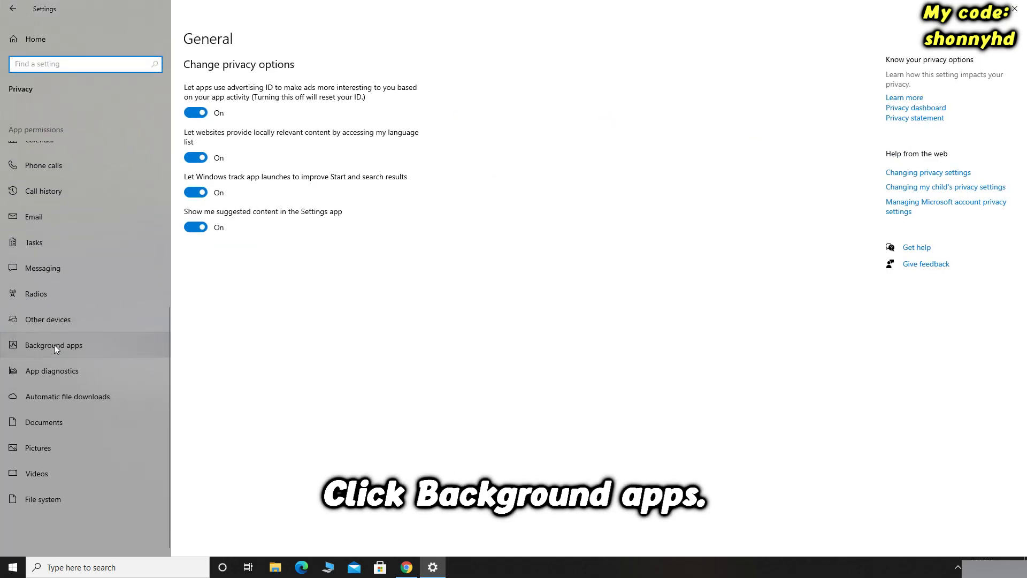
left_click(106, 346)
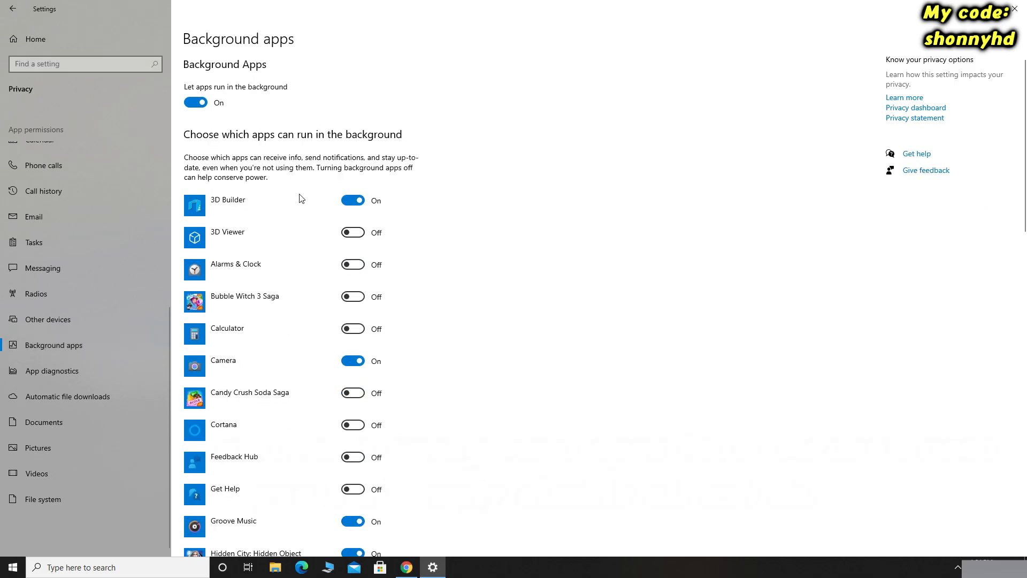
Turn off background activity for Microsoft Photos, Microsoft Solitaire Collection and Microsoft Store, and disable letting any apps run in the background
scroll(301, 199, "down", 8)
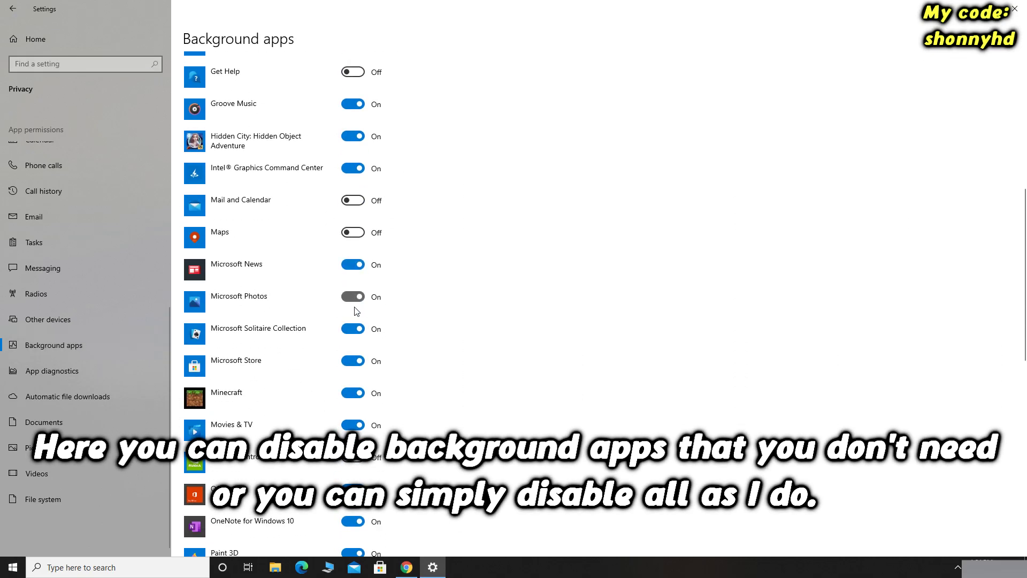
left_click(353, 328)
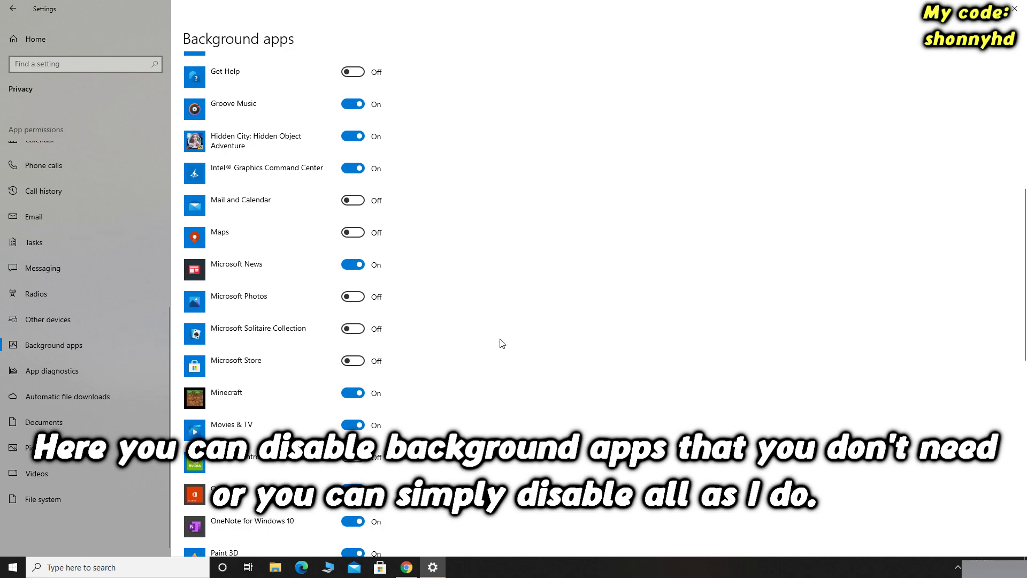
scroll(416, 338, "up", 8)
left_click(198, 105)
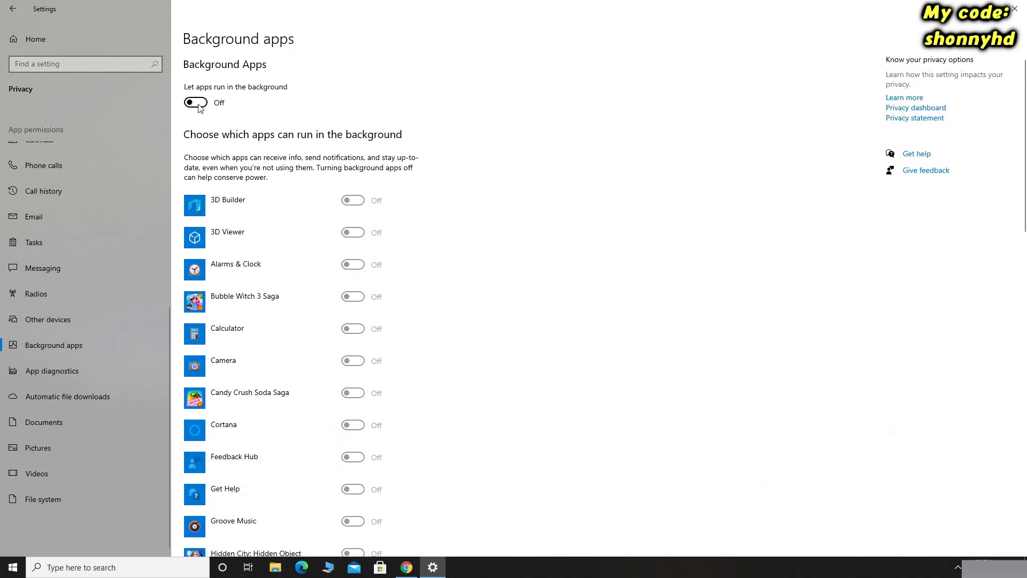
scroll(518, 319, "down", 15)
scroll(523, 321, "up", 15)
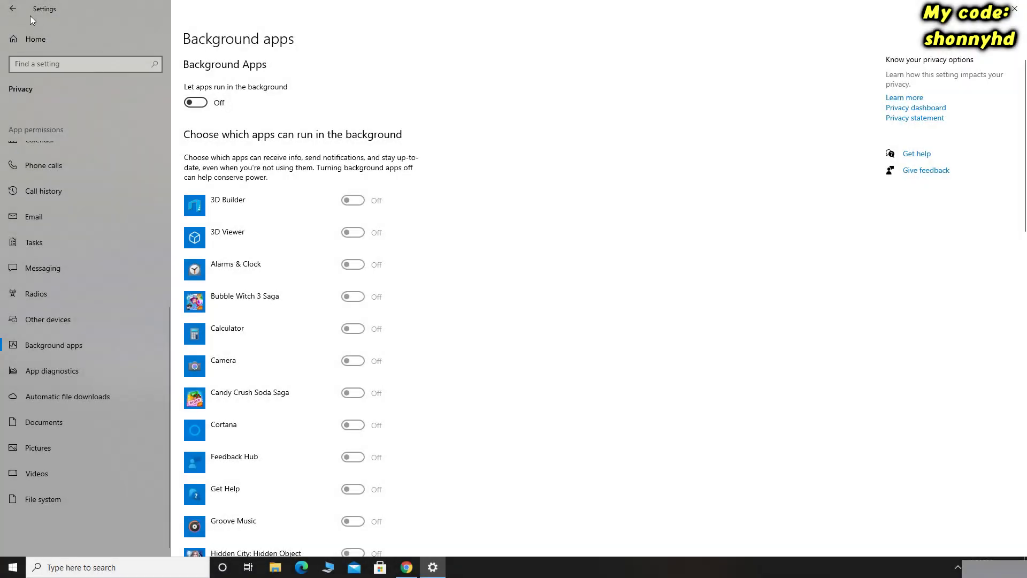
Return to the Windows Settings home, open the Gaming section and make sure Xbox Game Bar is off
left_click(12, 9)
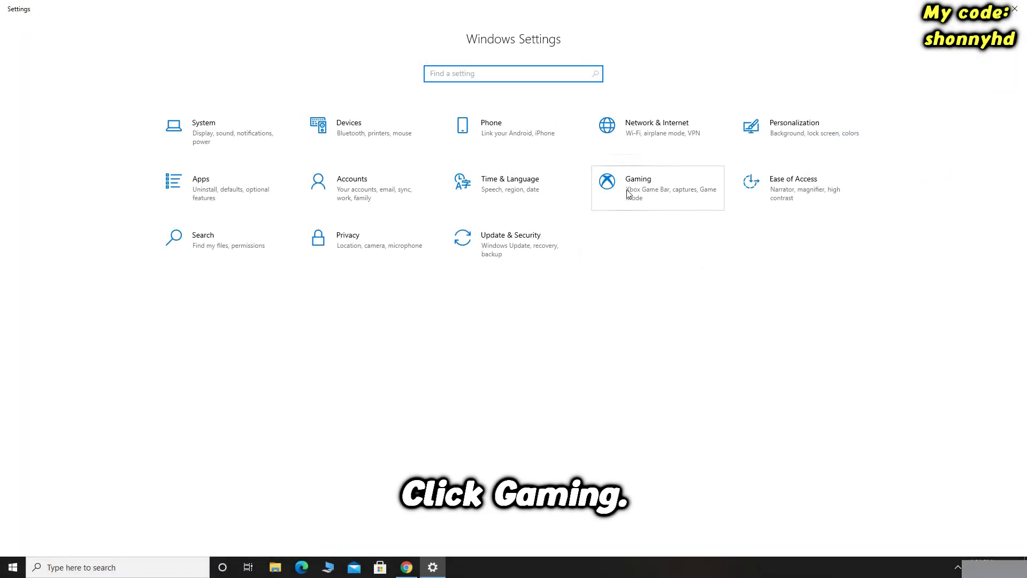
left_click(651, 194)
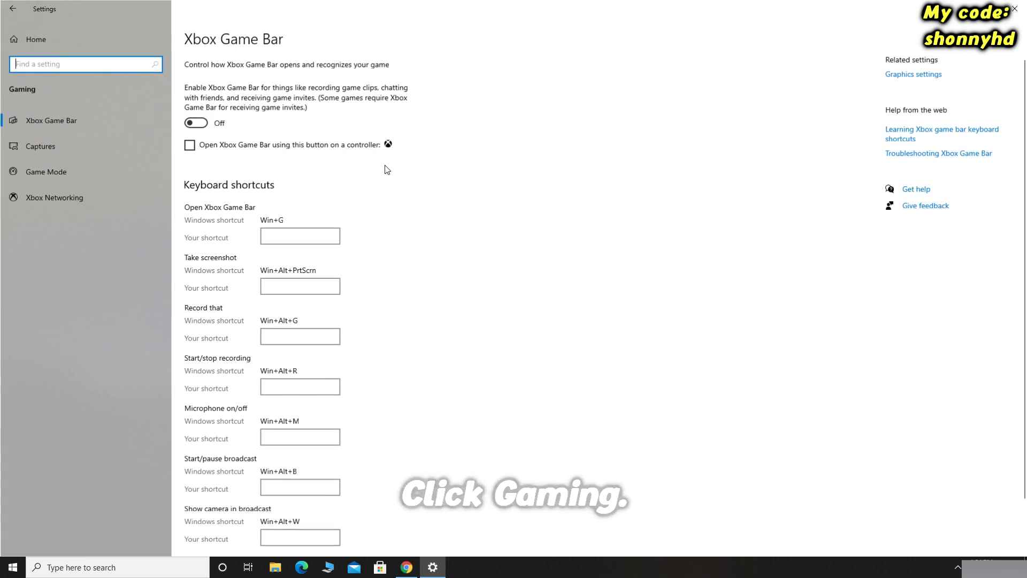
left_click(194, 121)
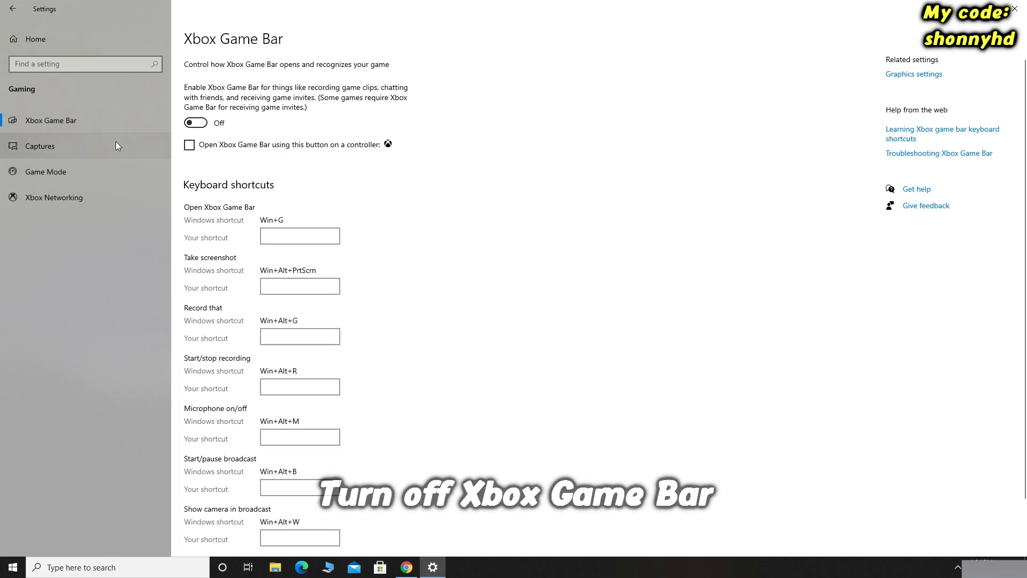
Open Graphics settings from the Game Mode page and make sure Hardware-accelerated GPU scheduling is on
left_click(59, 171)
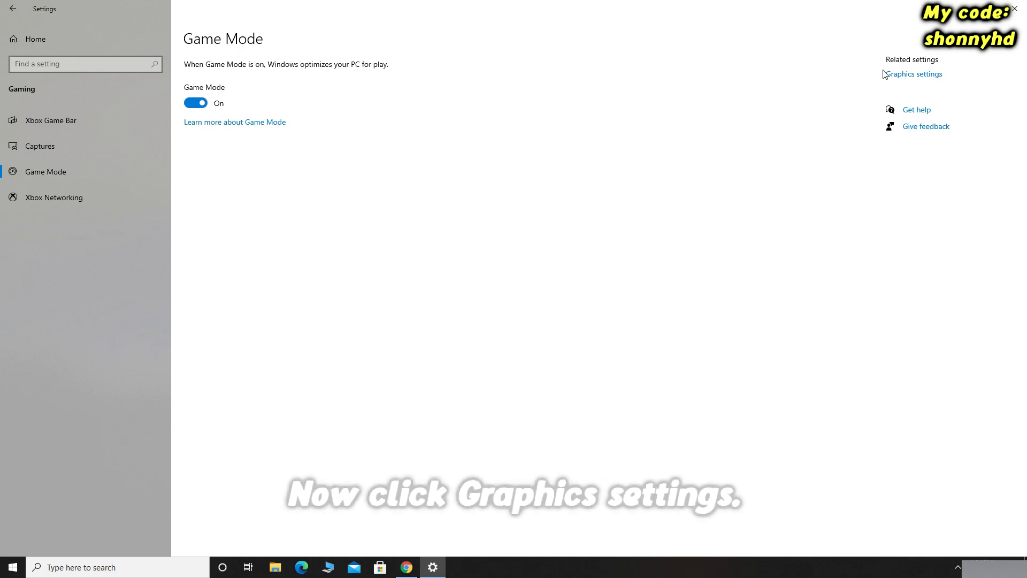
left_click(908, 74)
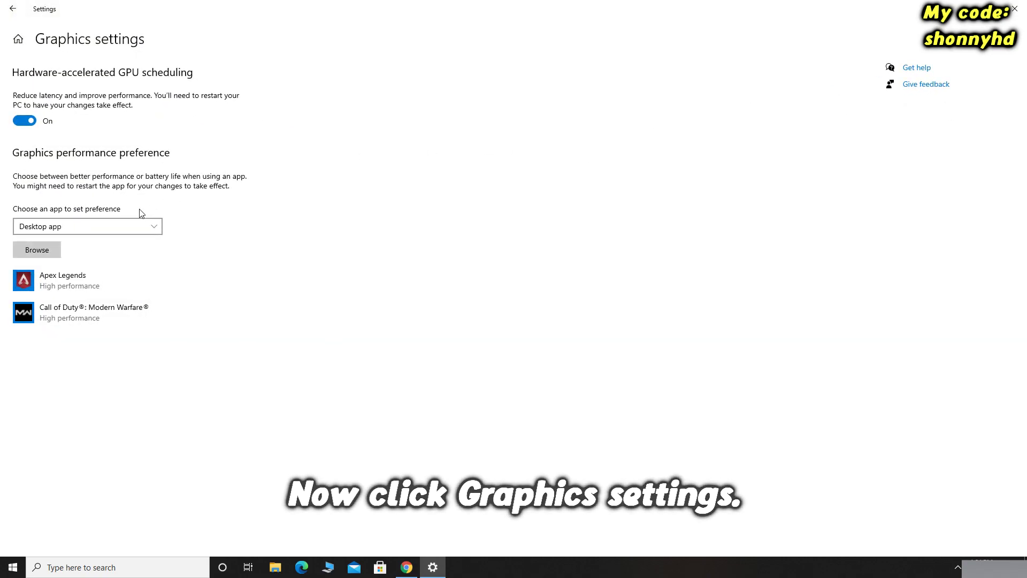
left_click(20, 120)
left_click(20, 120)
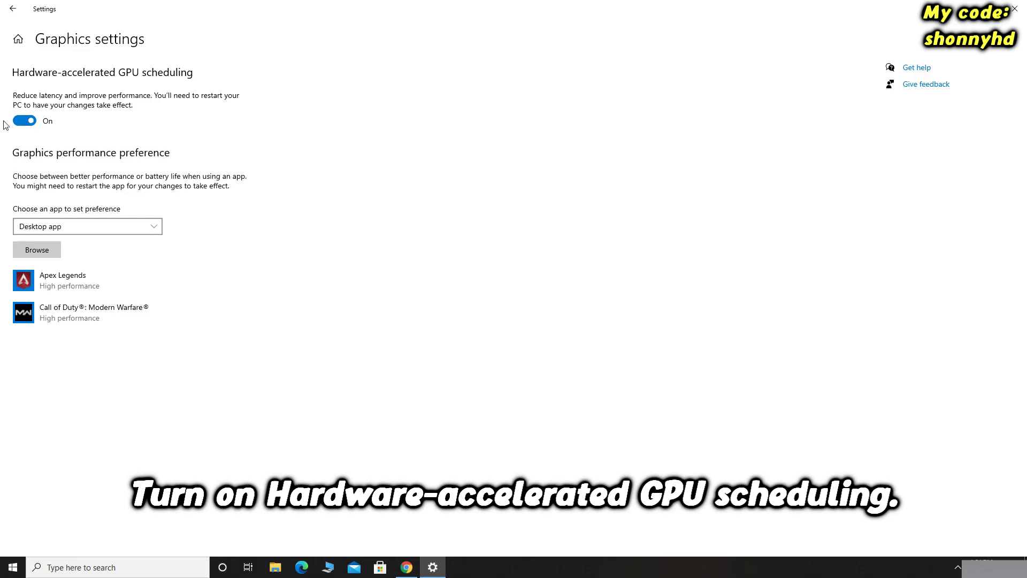
Add FortniteClient-Win64-Shipping from H:\Epic games\Fortnite\FortniteGame\Binaries\Win64 to the desktop apps with a graphics performance preference
left_click(37, 249)
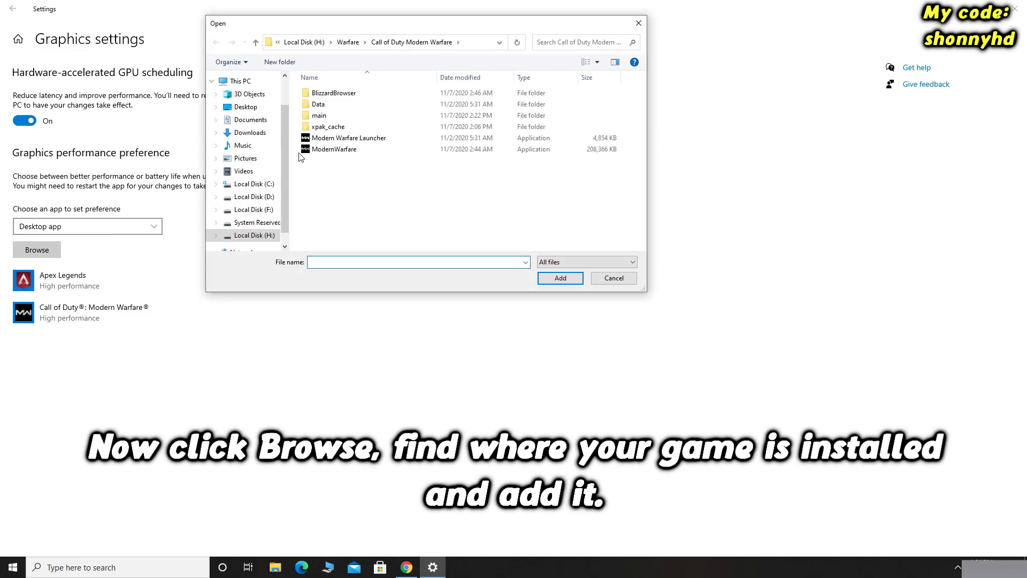
left_click(249, 82)
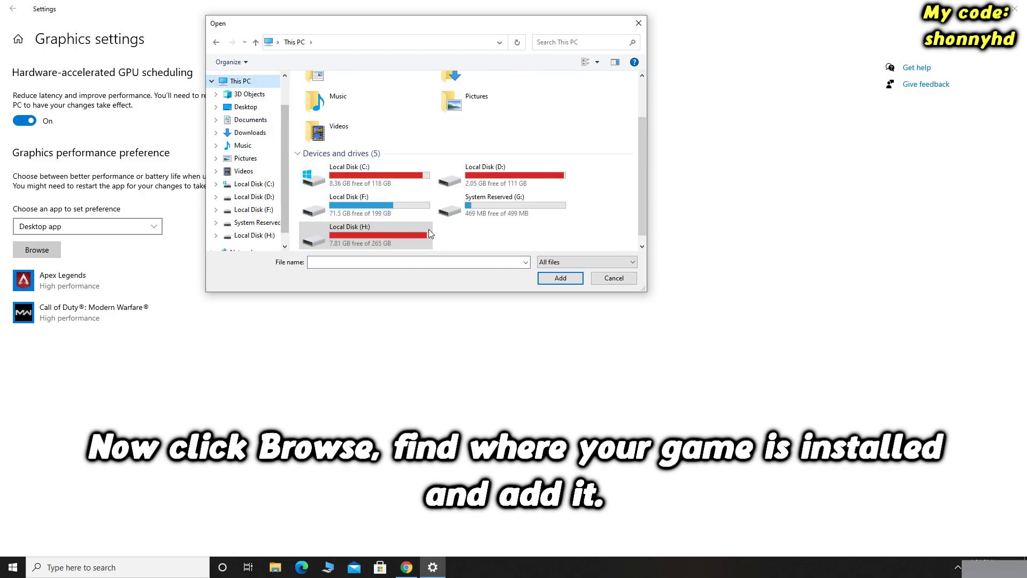
double_click(394, 236)
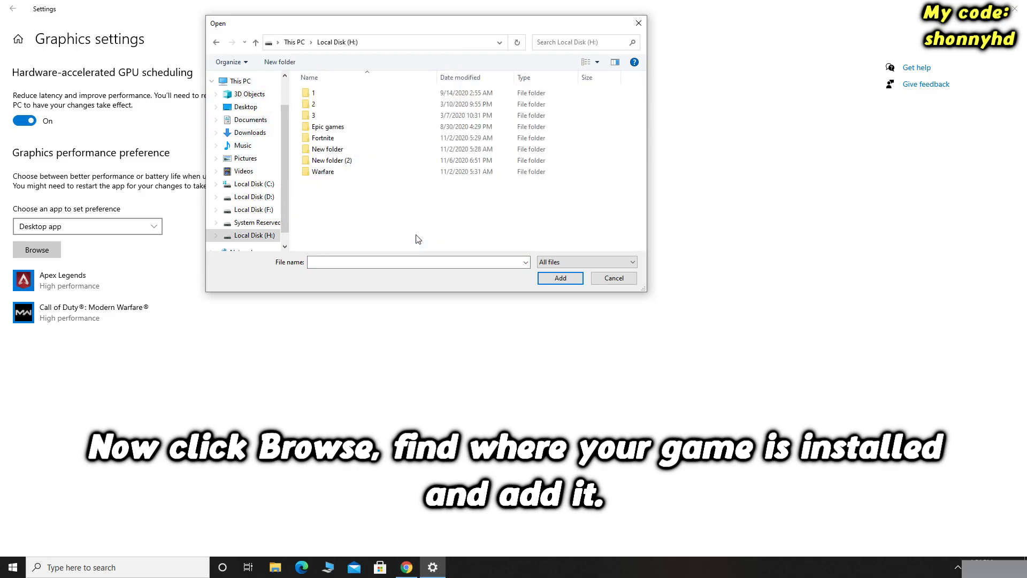
double_click(381, 128)
double_click(402, 100)
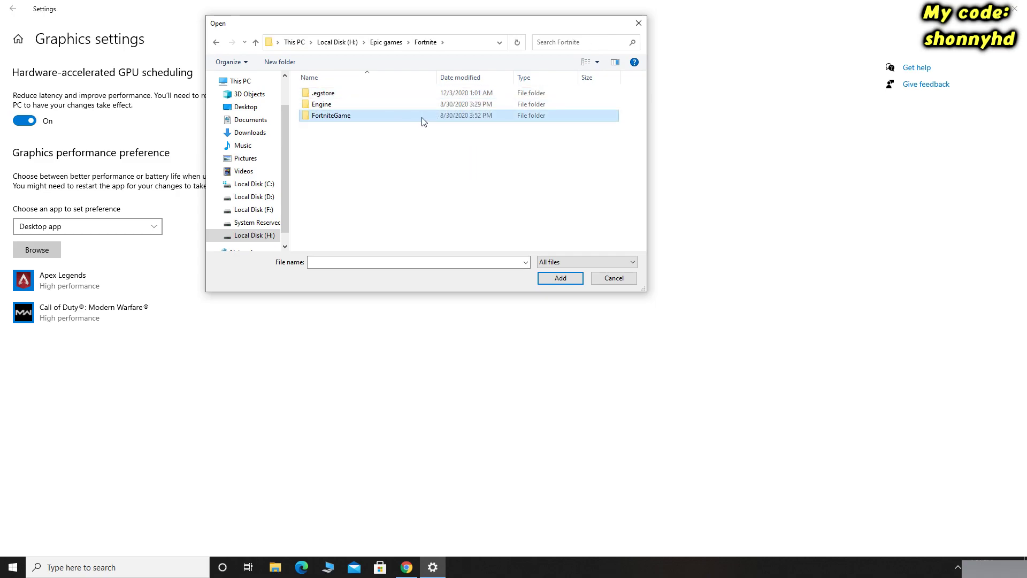
double_click(422, 122)
double_click(417, 99)
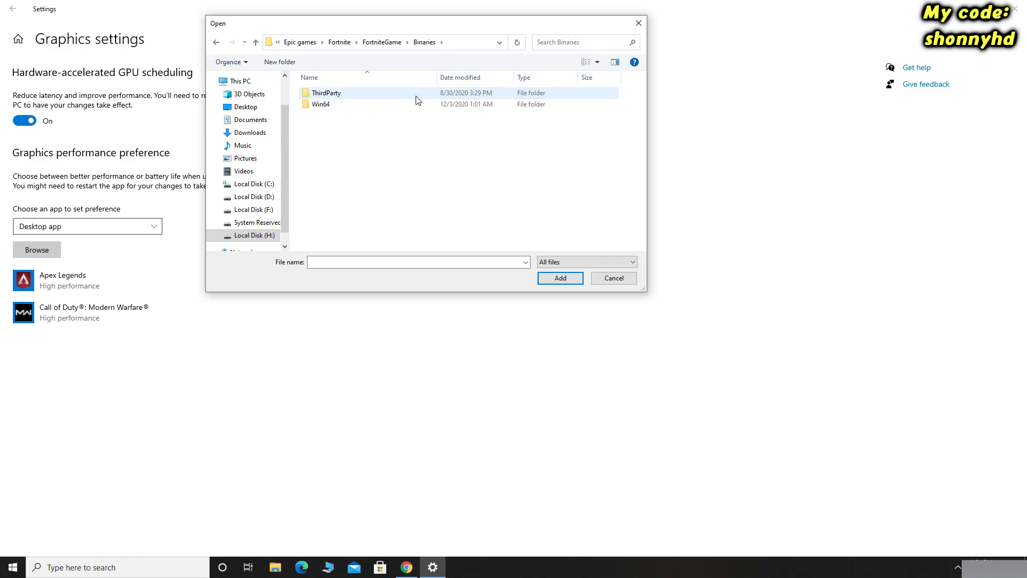
double_click(415, 109)
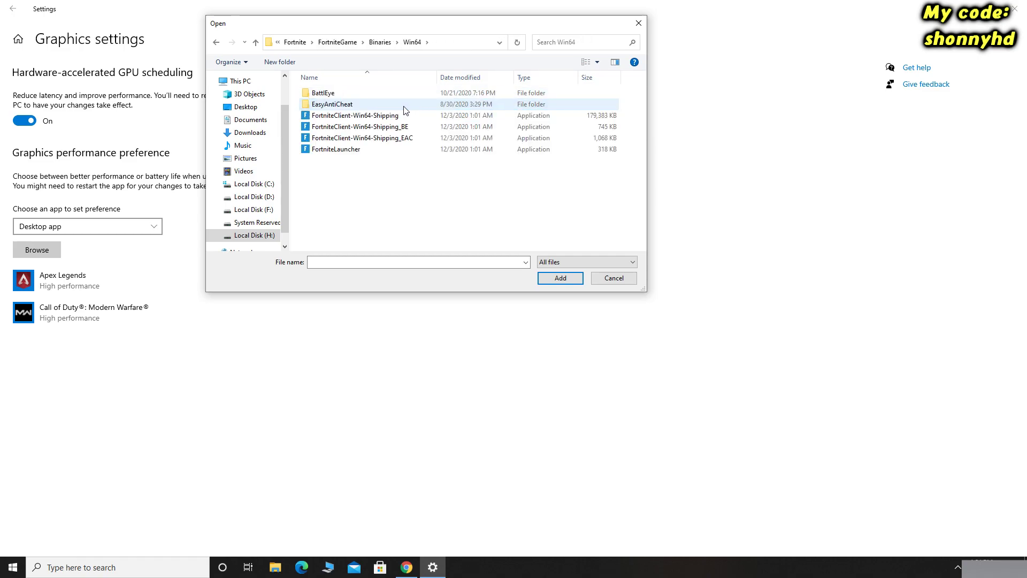
left_click(364, 117)
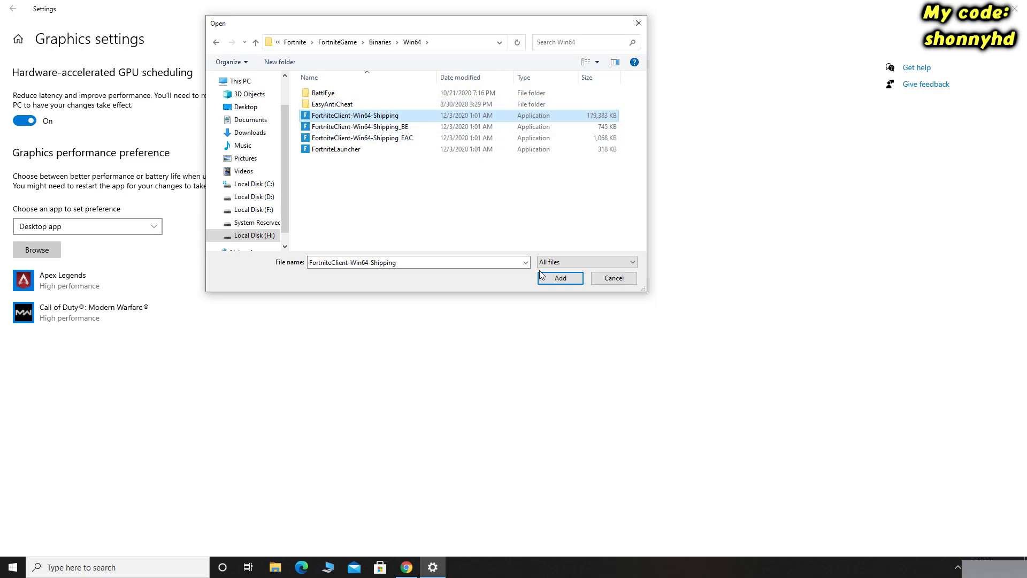
left_click(560, 278)
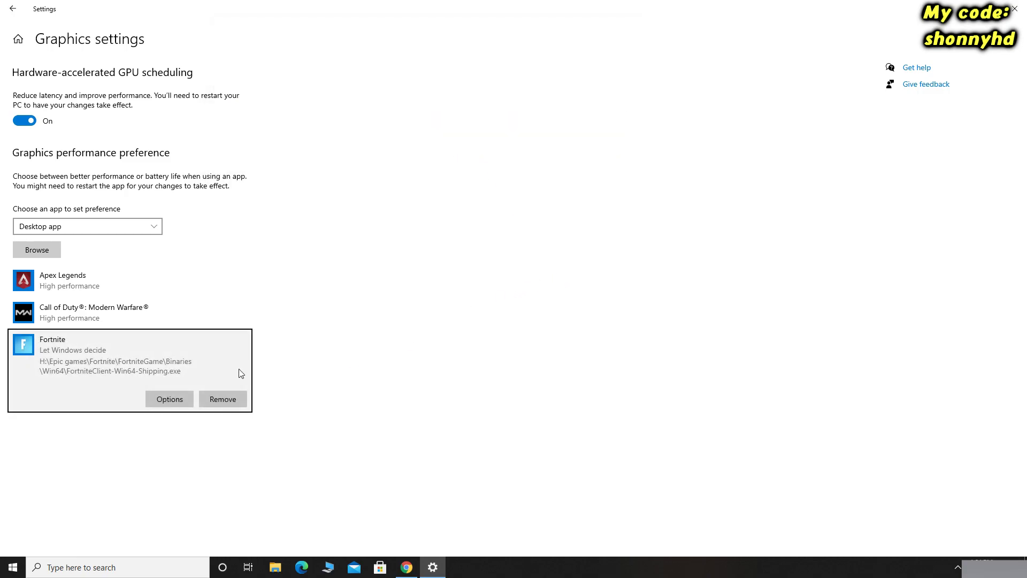
Set Fortnite's graphics preference to High performance, save it and close Settings
left_click(168, 400)
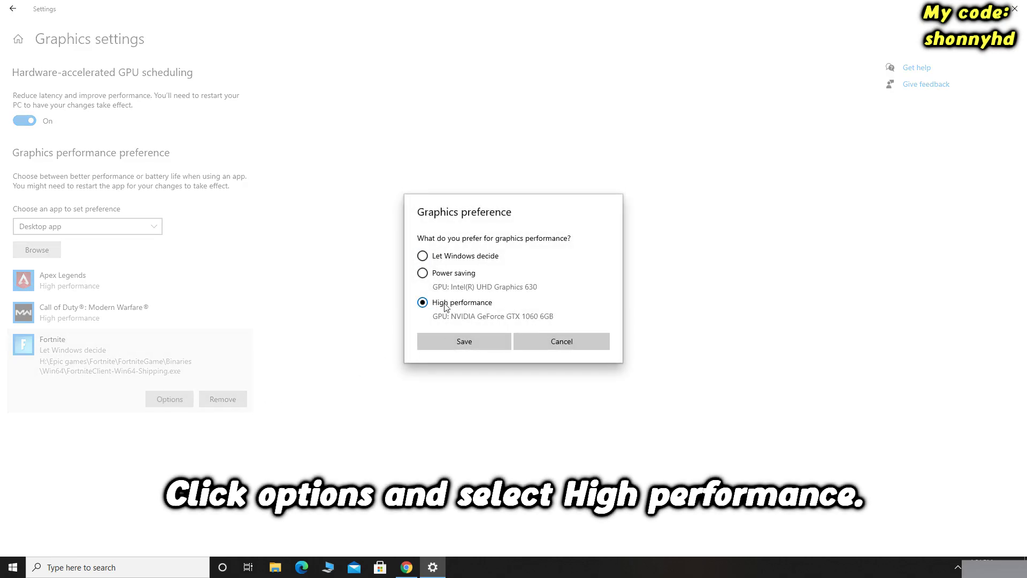
left_click(464, 342)
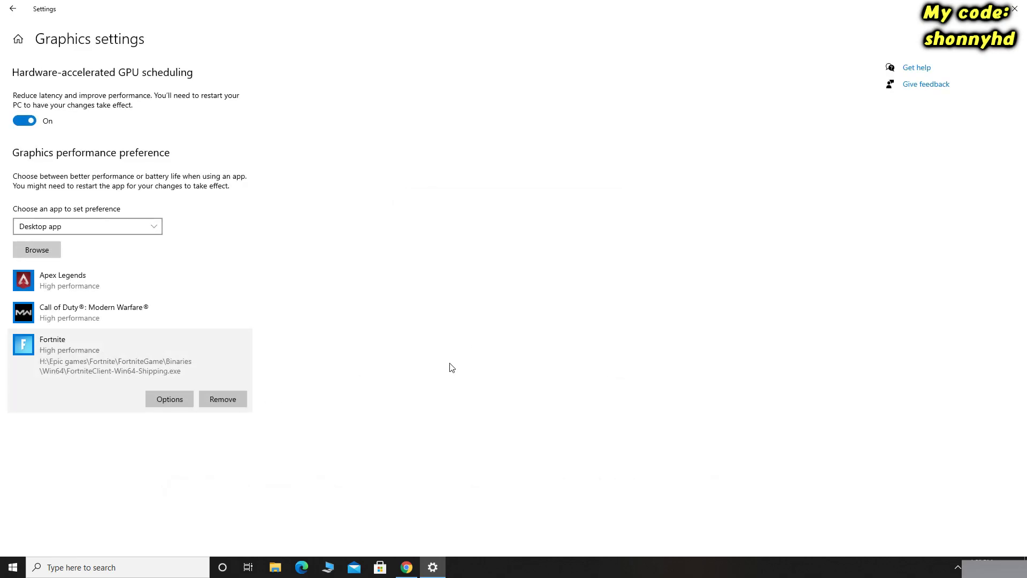
left_click(1014, 9)
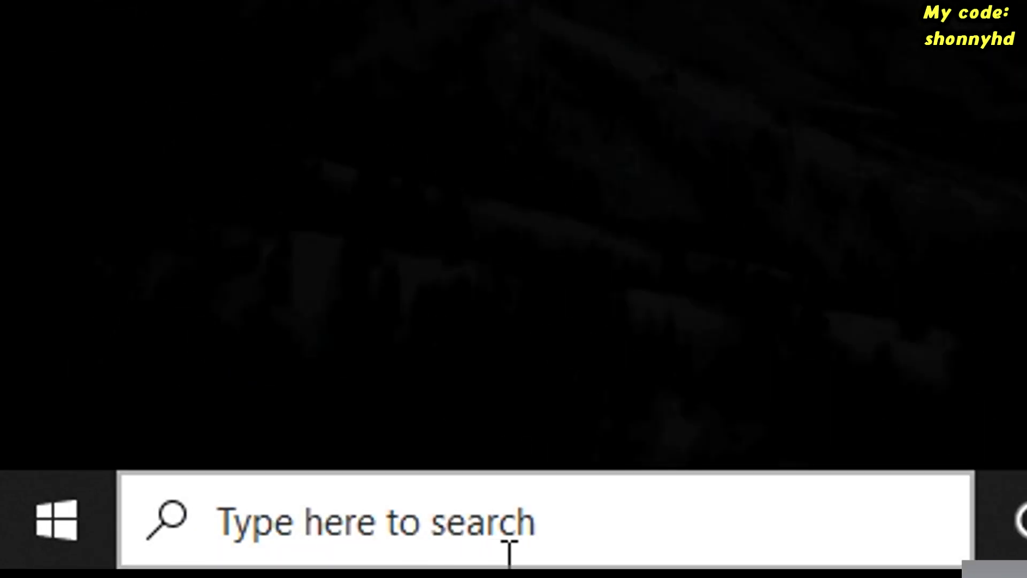
Open Power Options in Control Panel, select the High performance plan among the additional plans and close the window
left_click(744, 559)
type("control")
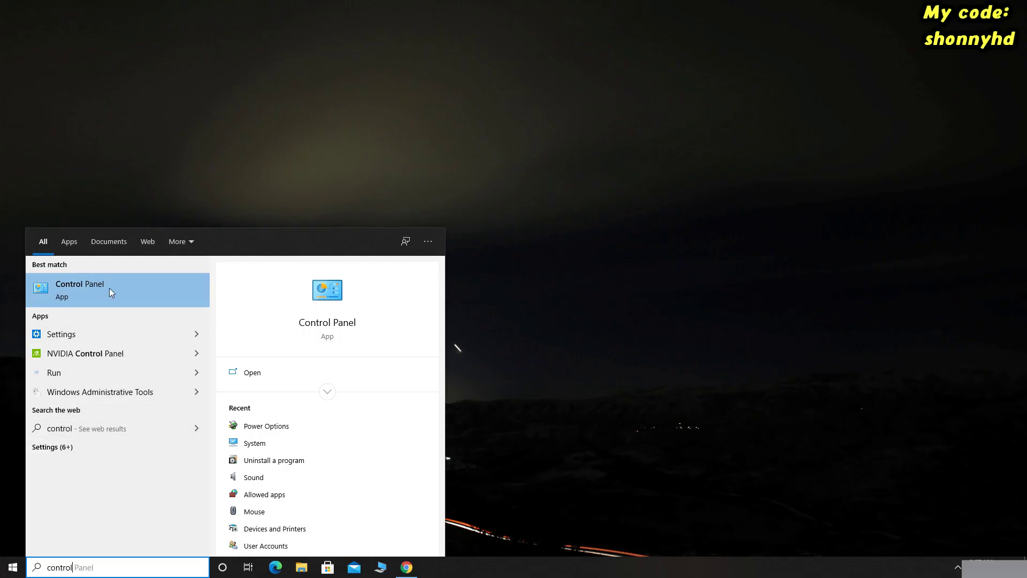
left_click(131, 286)
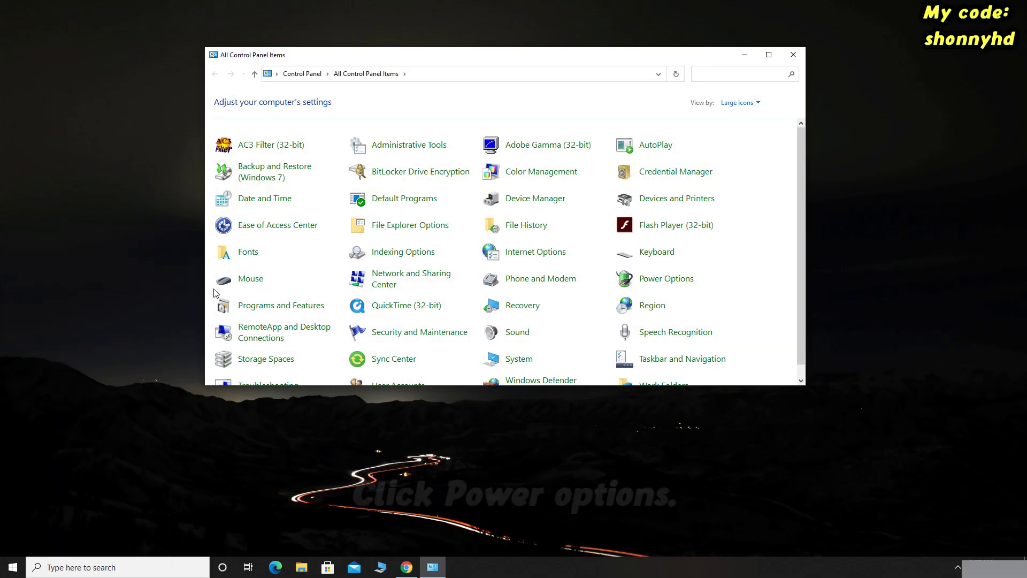
left_click(666, 280)
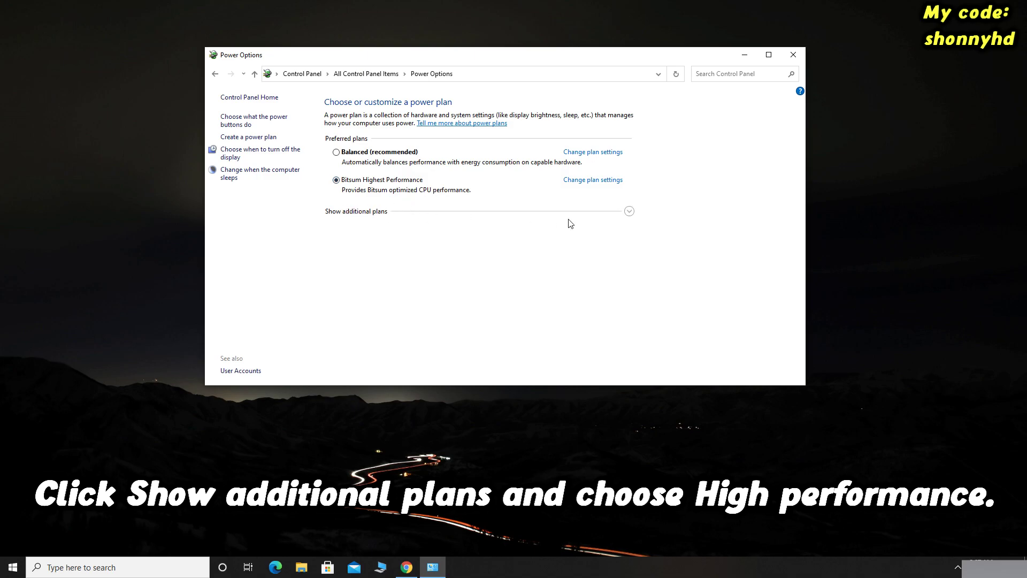
left_click(630, 212)
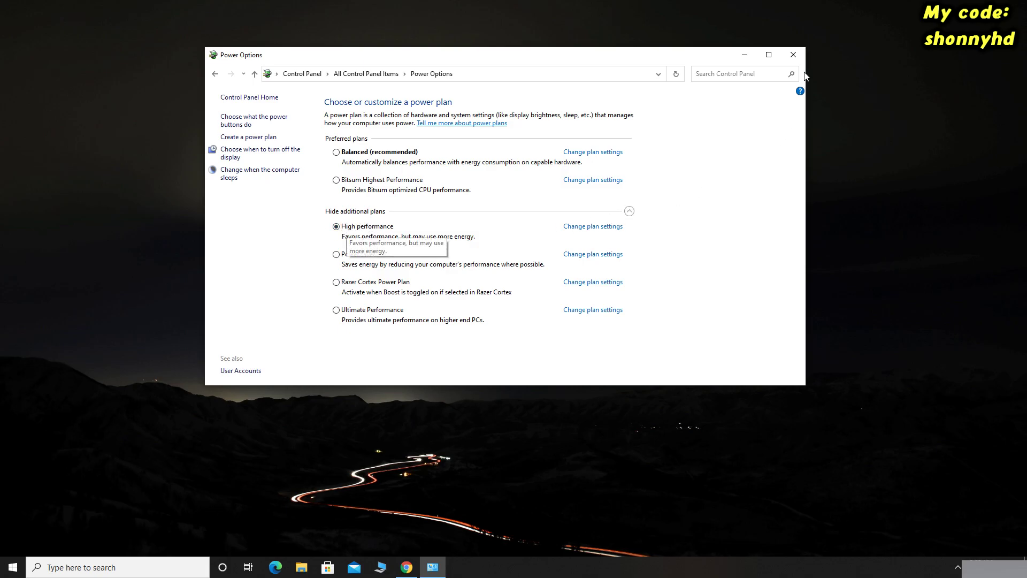
left_click(793, 55)
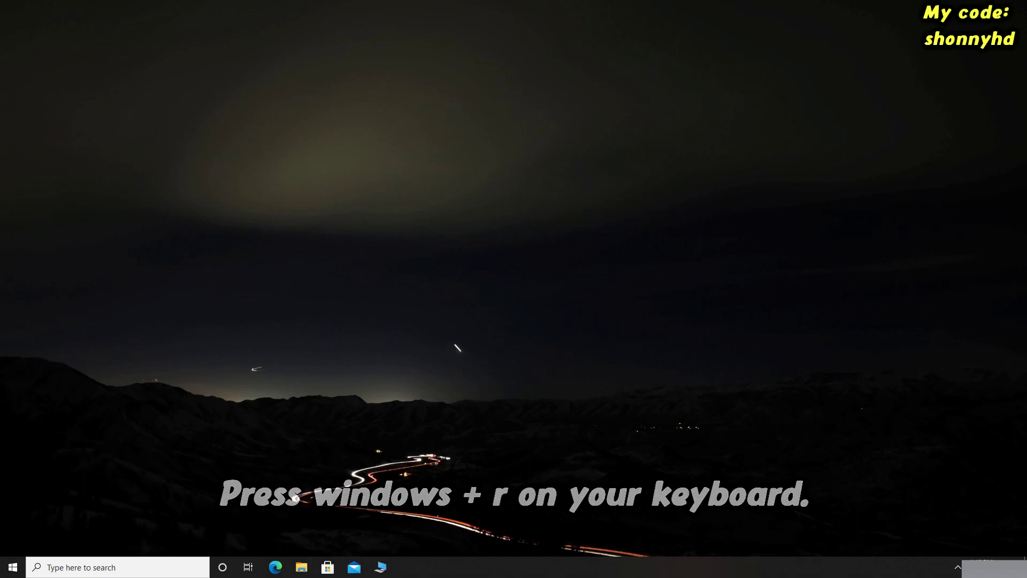
Open System Configuration by running msconfig from the Run dialog
key("super+r")
left_click_drag(123, 453, 527, 73)
key("BackSpace")
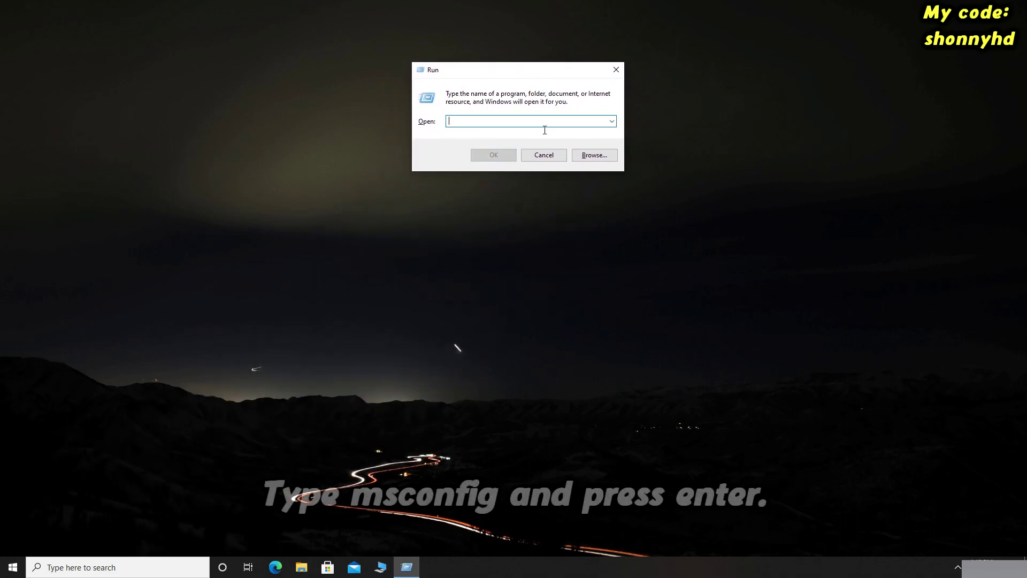
type("msc")
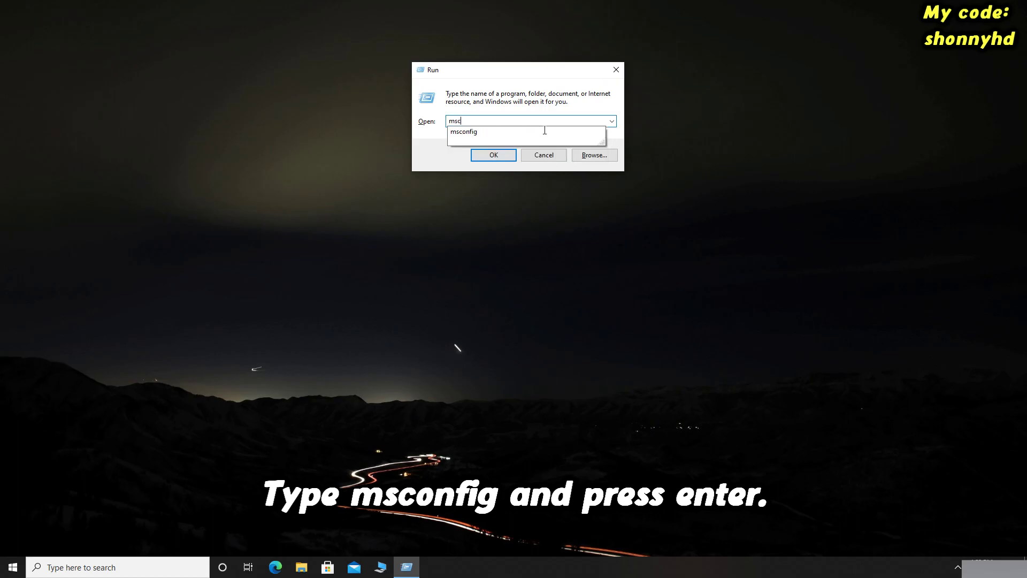
type("onfig")
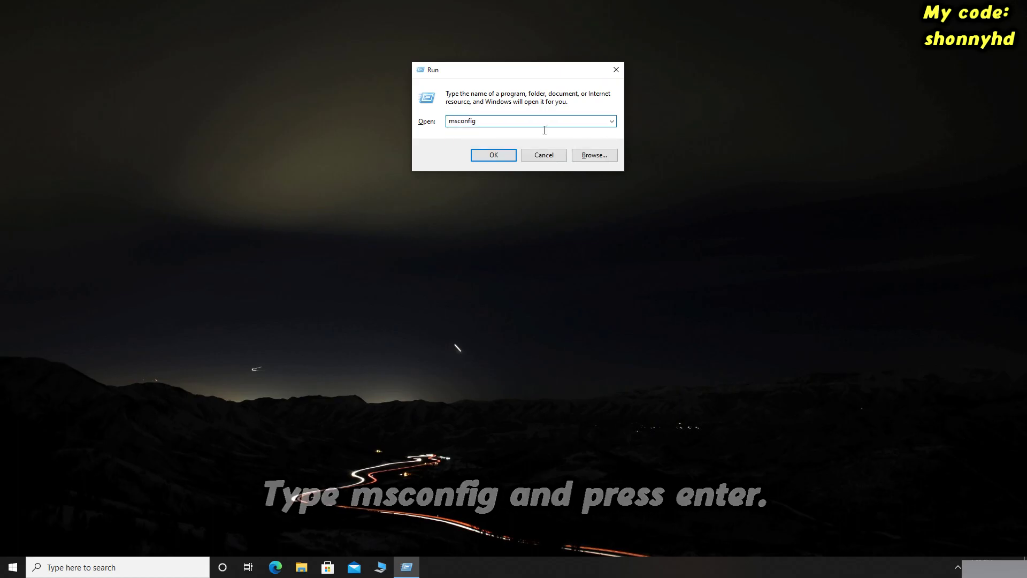
left_click(492, 156)
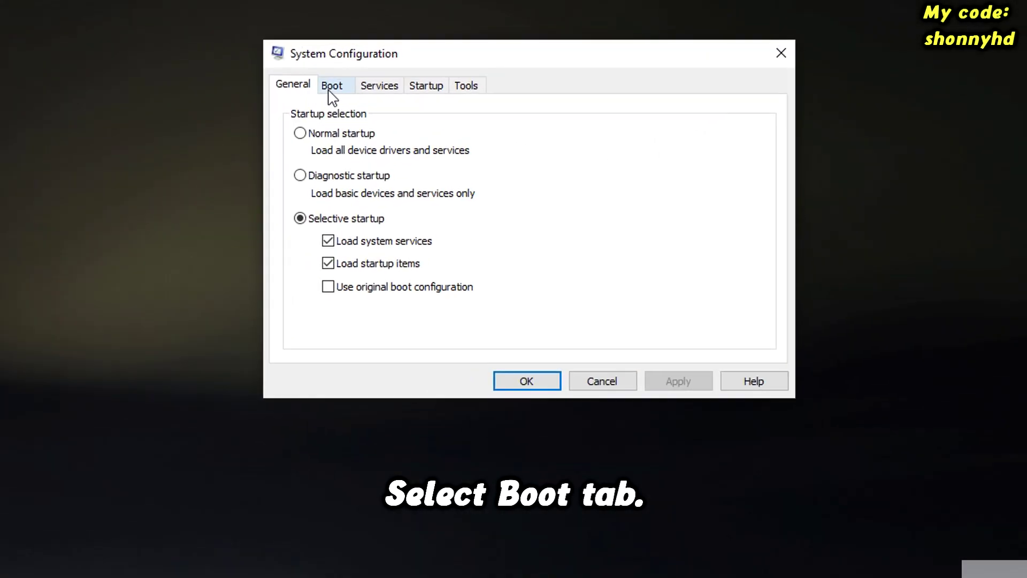
Enable the number of processors setting in the advanced boot options, set it to 6, and apply the configuration
left_click(333, 87)
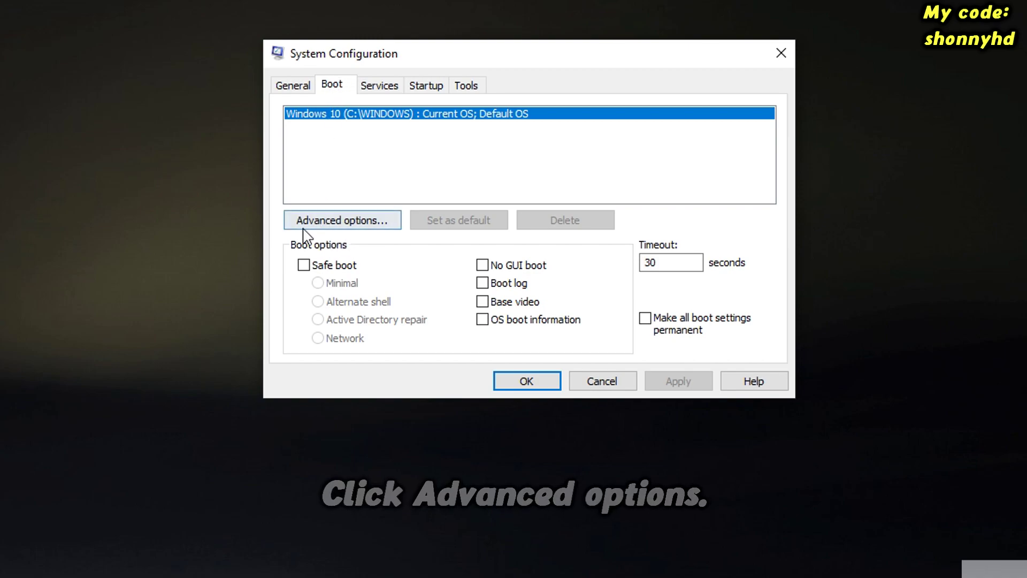
left_click(363, 229)
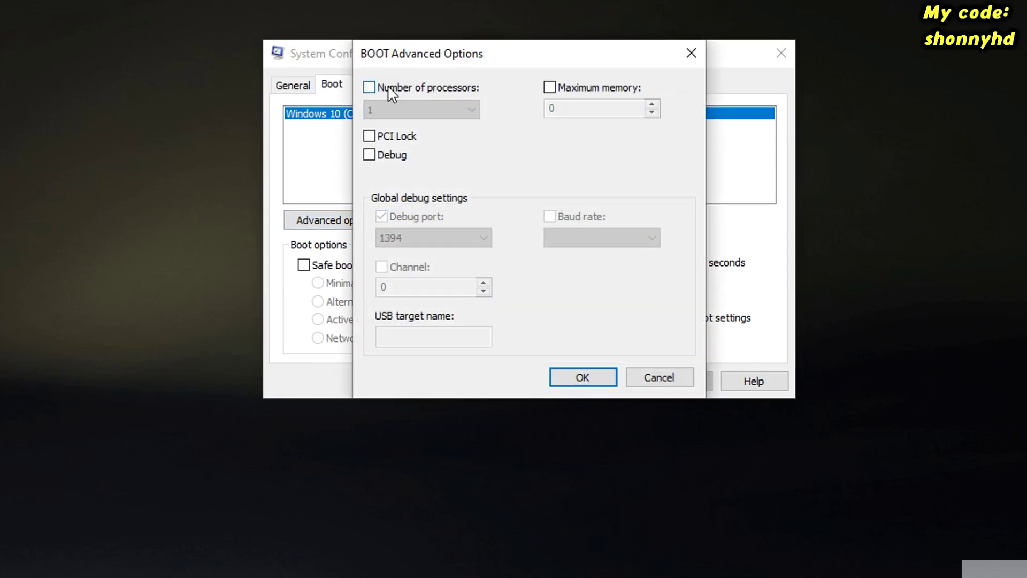
left_click(411, 88)
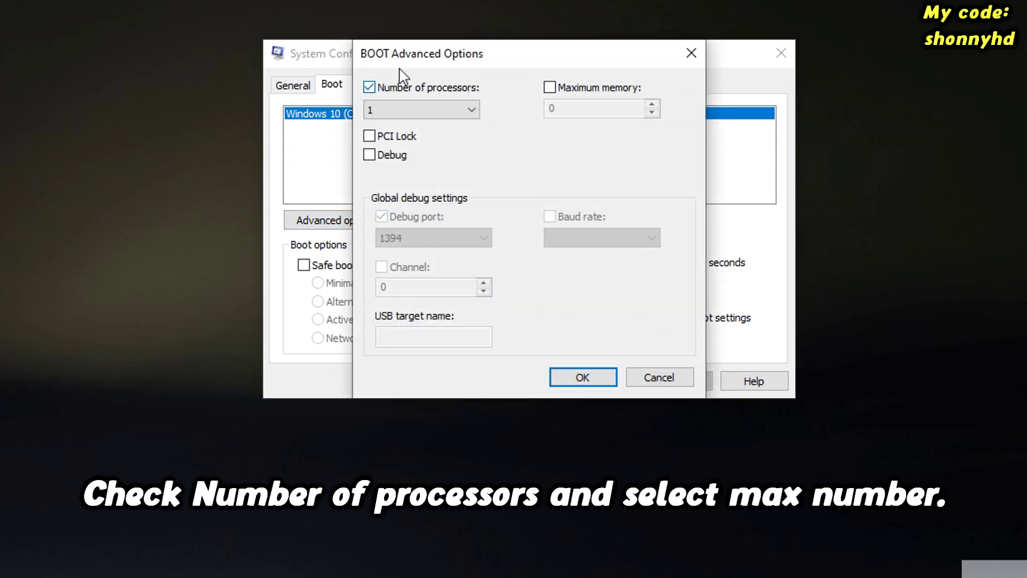
left_click(399, 113)
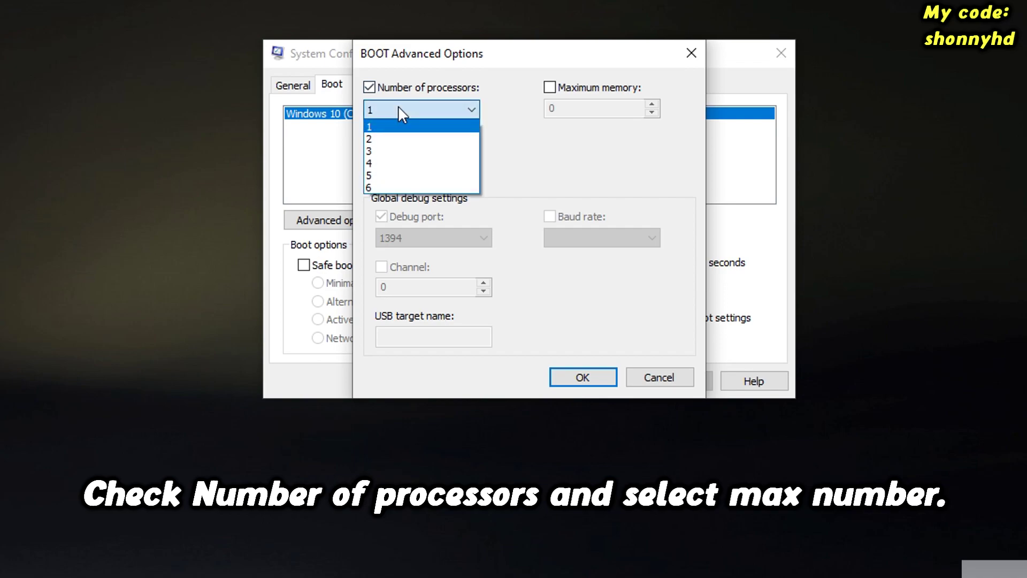
left_click(387, 187)
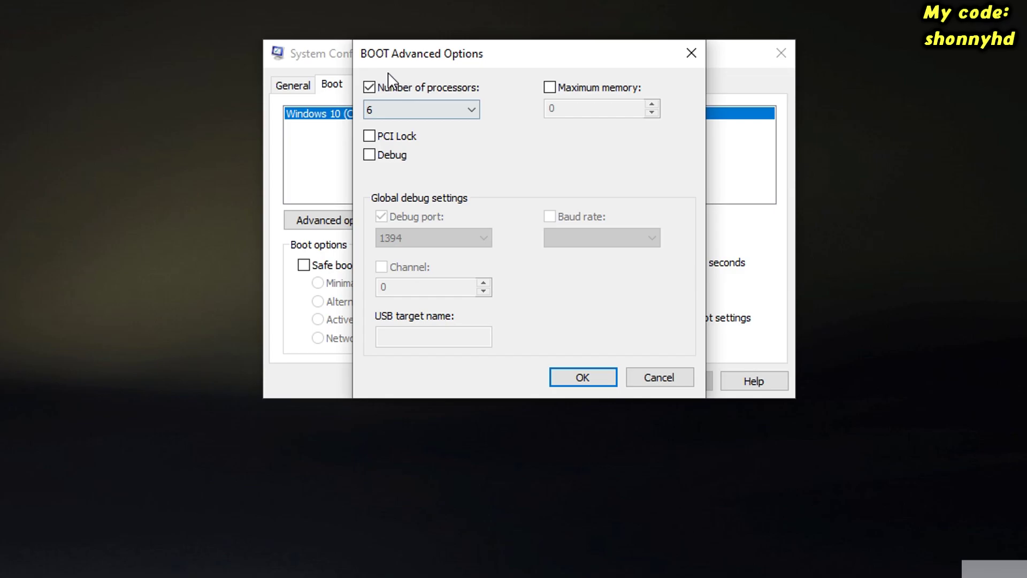
left_click(582, 377)
left_click(672, 384)
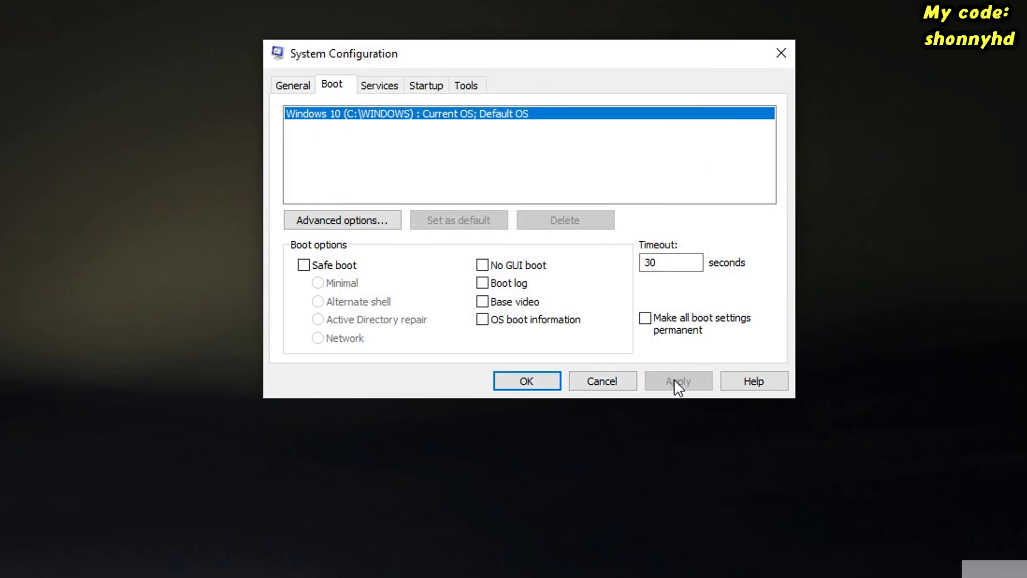
left_click(526, 380)
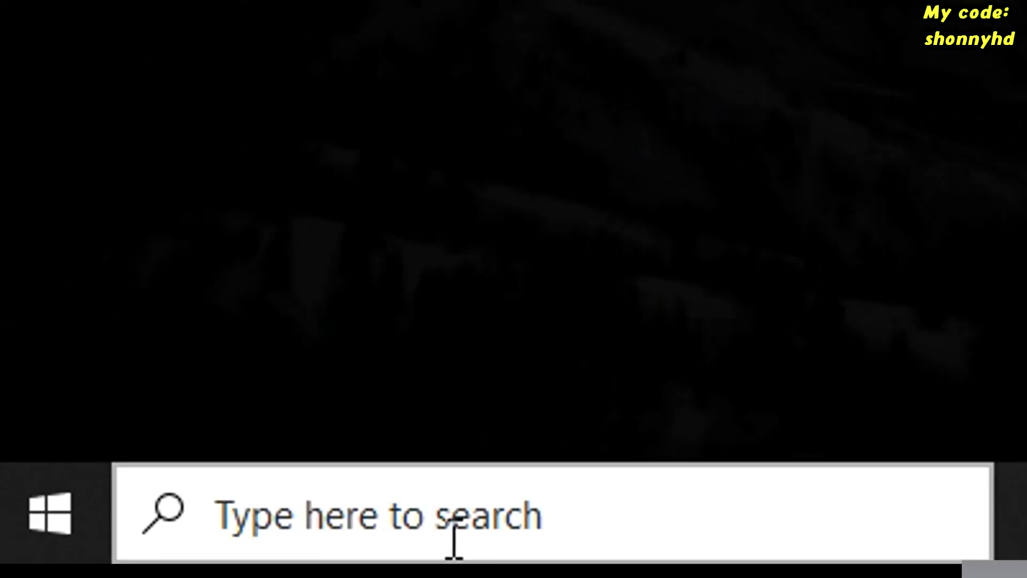
Search Windows for "system settings", open the advanced system settings and move the System Properties window towards the middle of the screen
left_click(454, 540)
type("s")
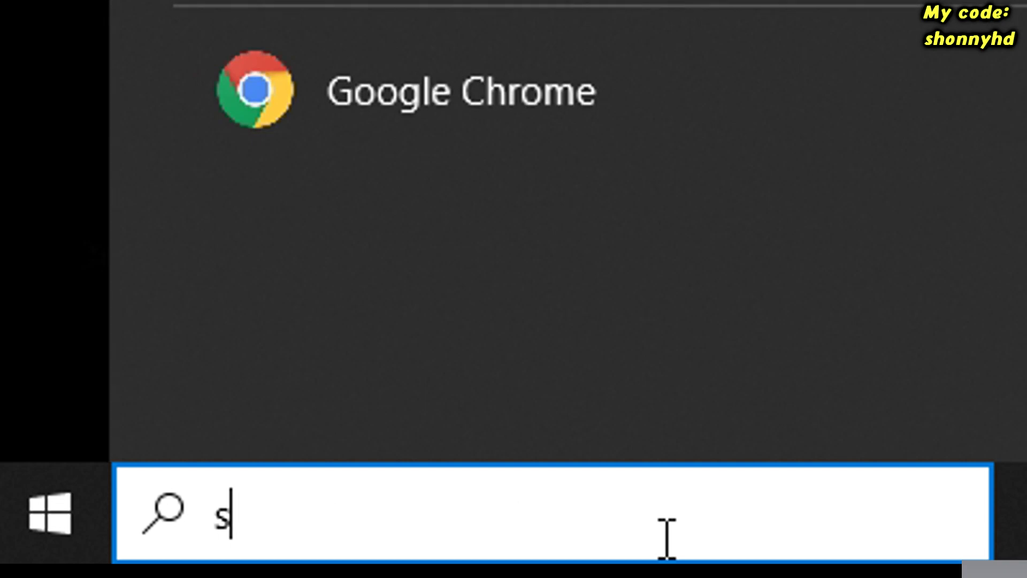
type("ystem settin")
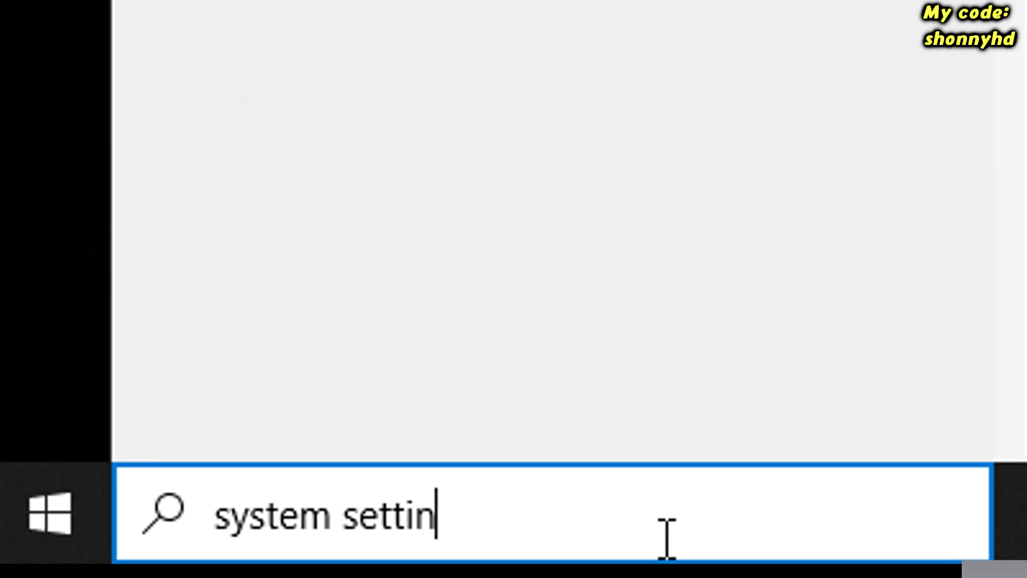
type("gs")
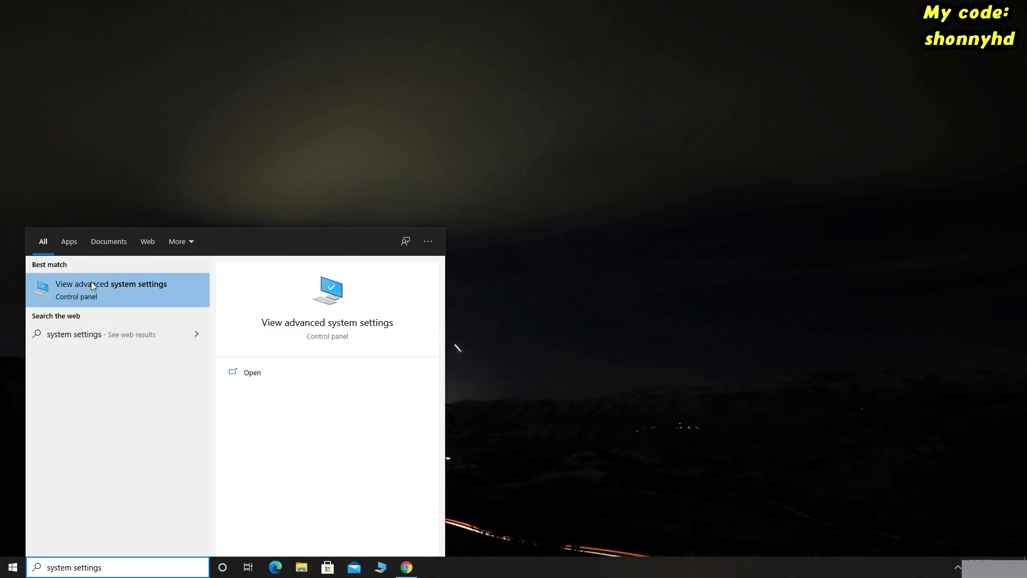
left_click(115, 290)
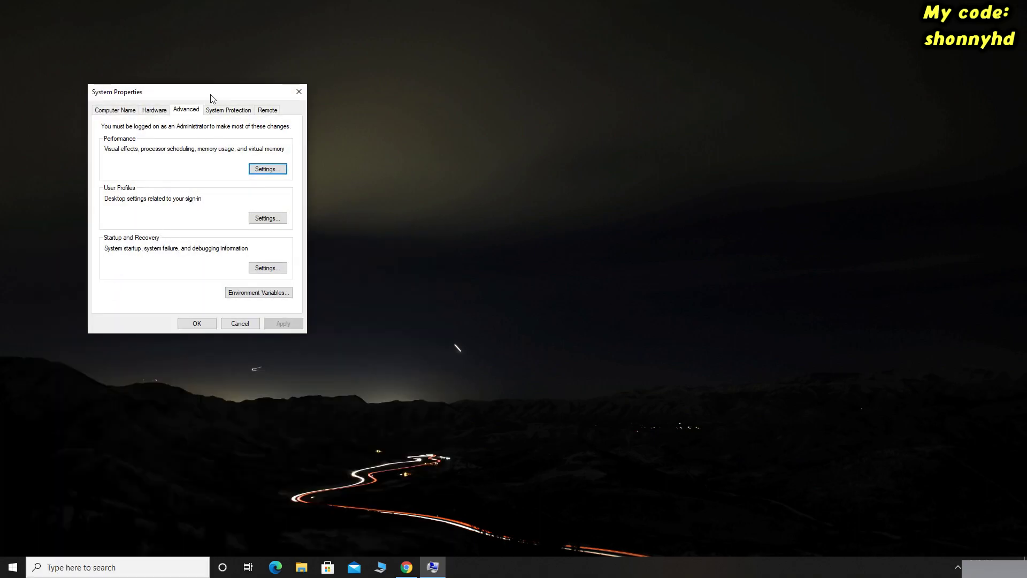
left_click_drag(208, 100, 559, 24)
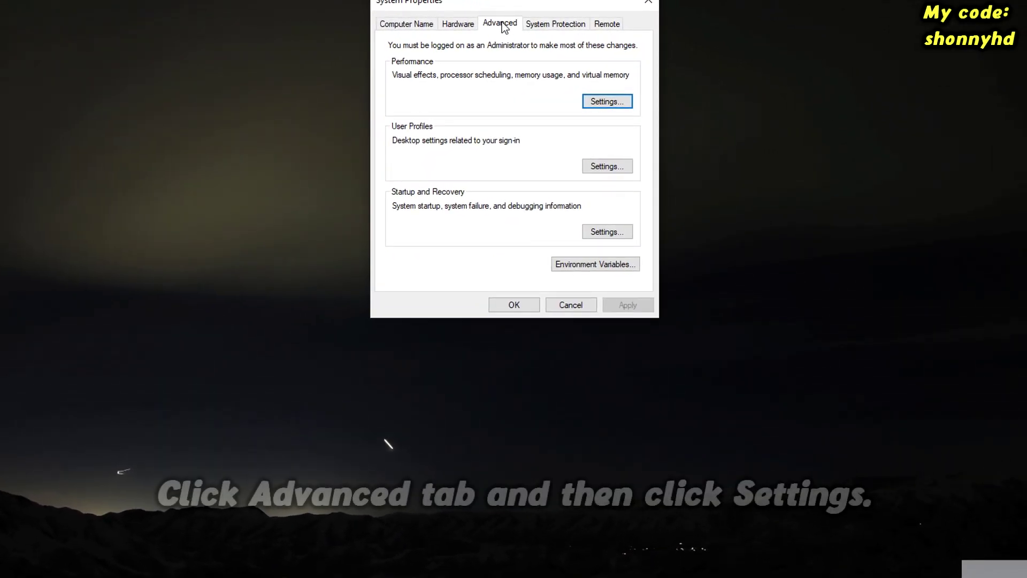
Adjust the Windows visual effects for best performance but keep Show thumbnails instead of icons enabled, then apply and close both dialogs
left_click(615, 101)
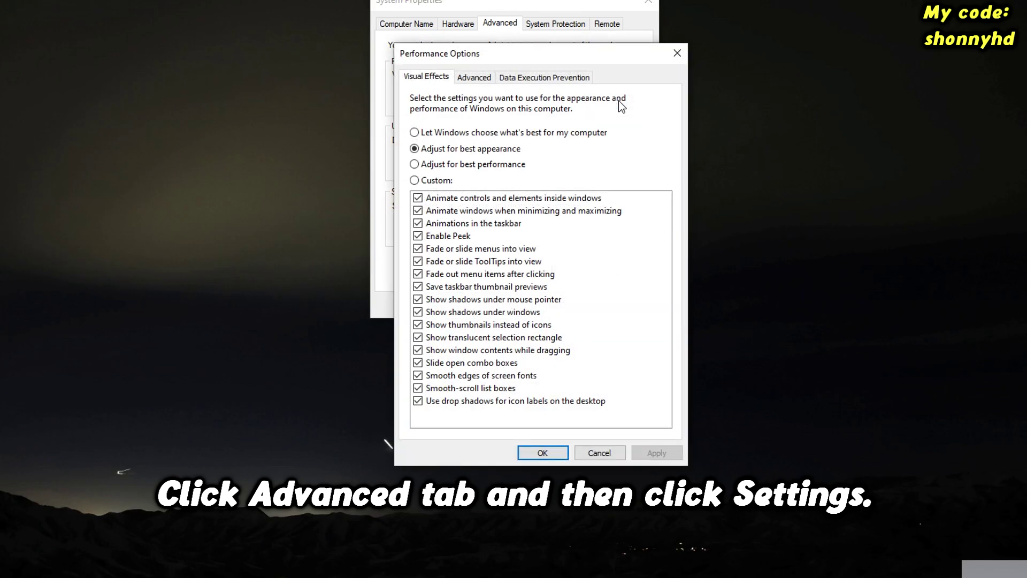
left_click(434, 170)
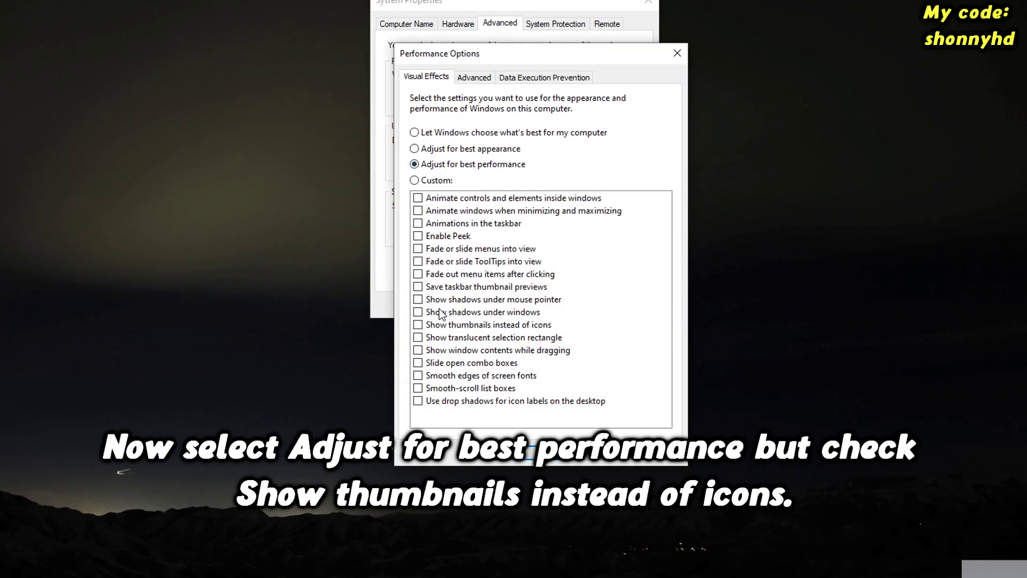
left_click(419, 328)
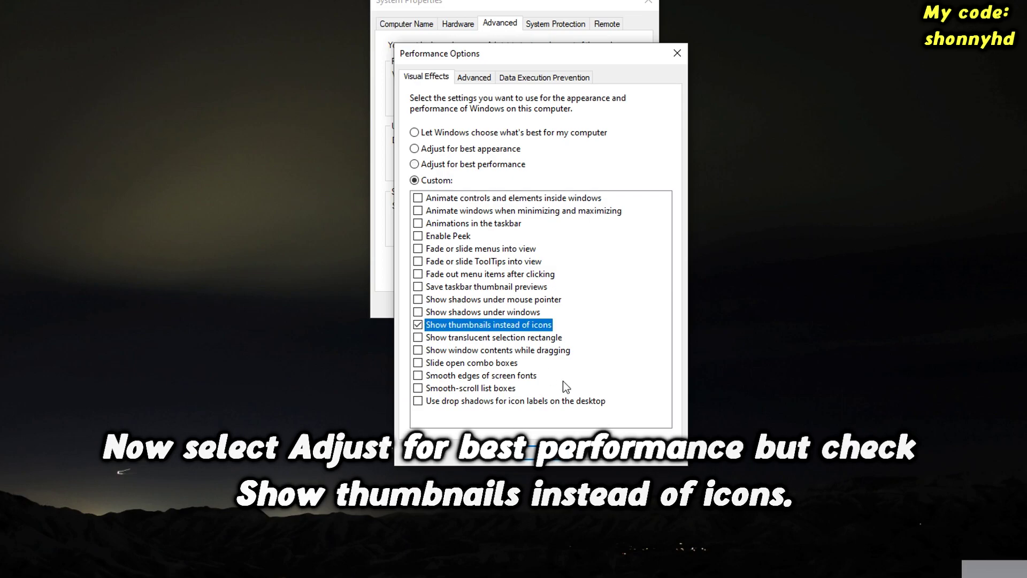
left_click(658, 453)
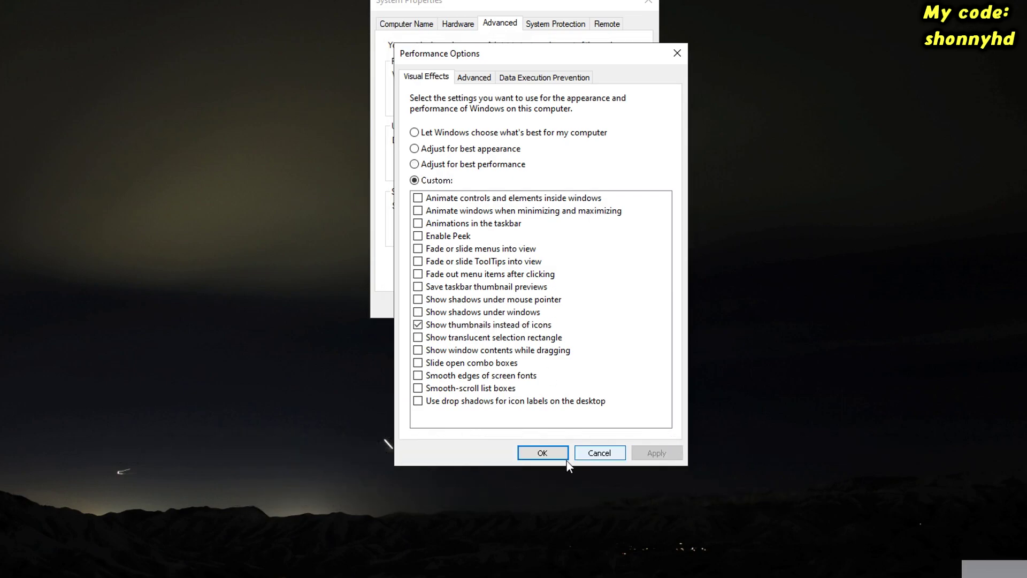
left_click(546, 454)
left_click(521, 306)
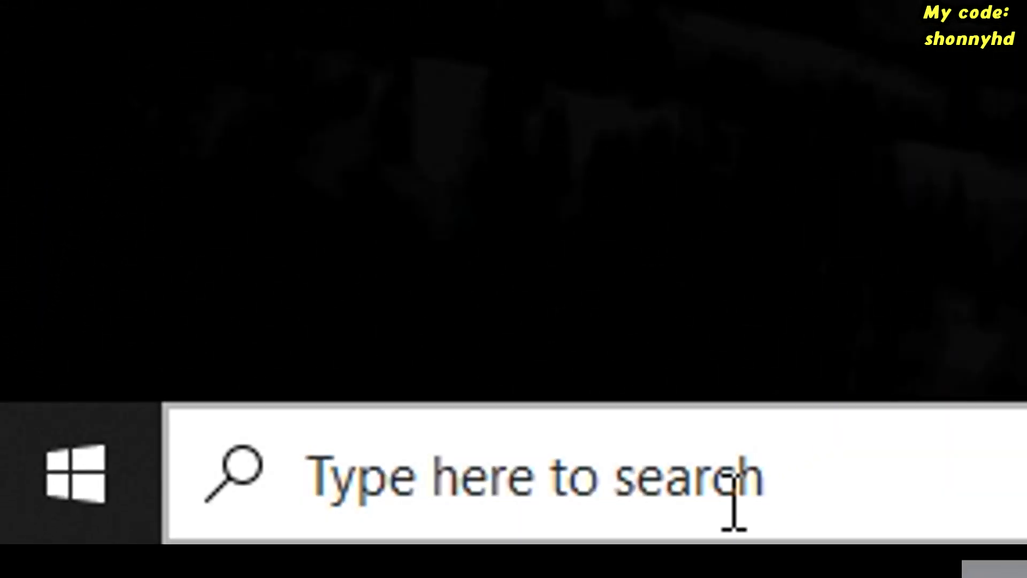
Search Windows for "%temp%" and open the matching Temp file folder
left_click(733, 505)
type("%temp")
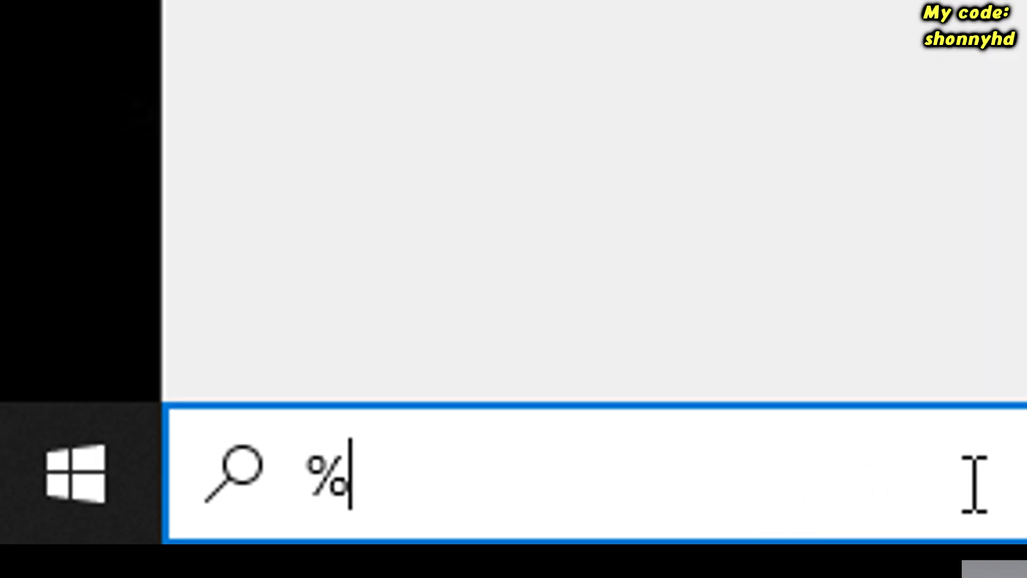
type("%")
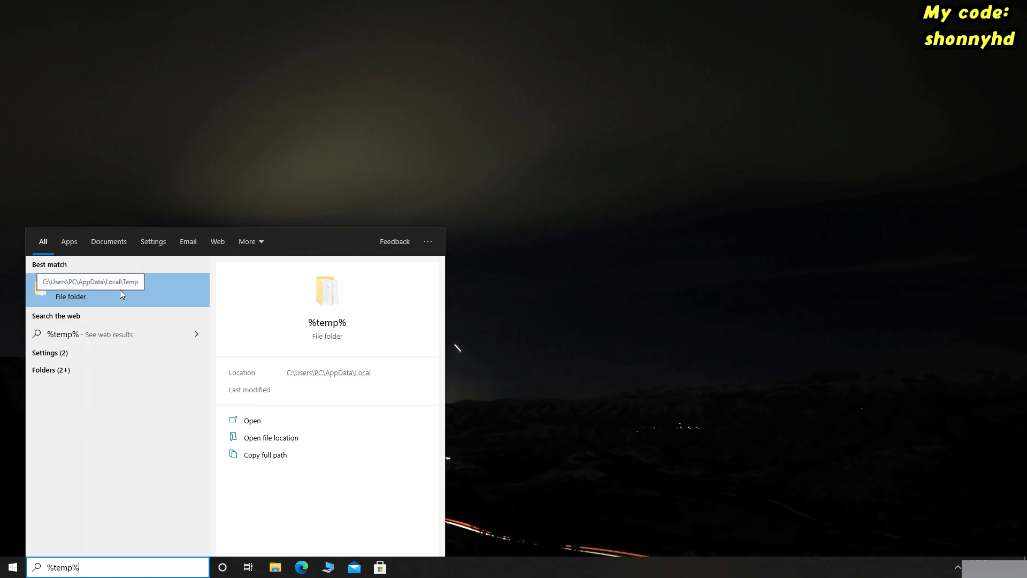
left_click(105, 299)
Delete all files and folders in the Temp folder, skipping all items in use, and close the folder window
left_click(283, 260)
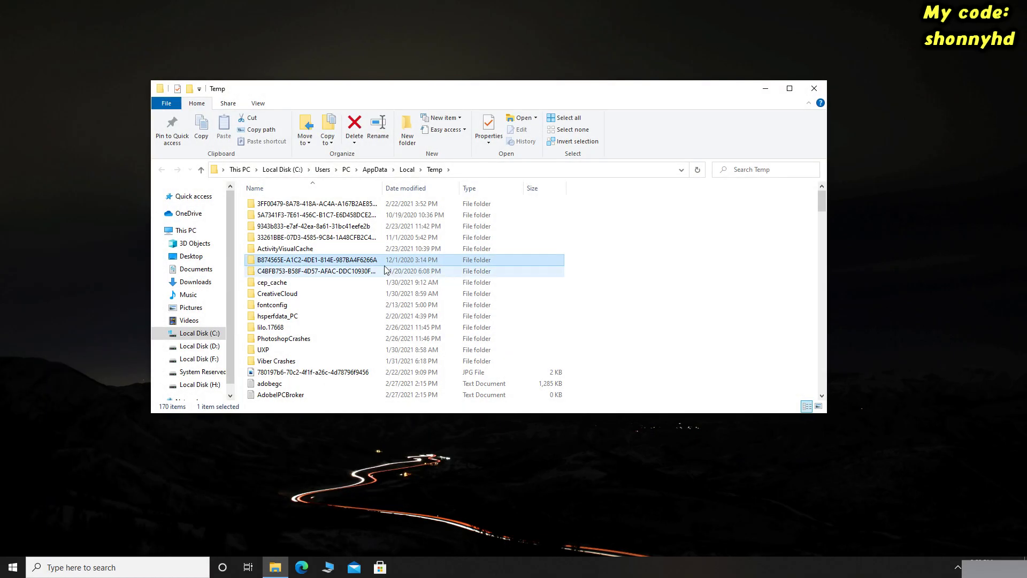
key("ctrl+a")
right_click(319, 248)
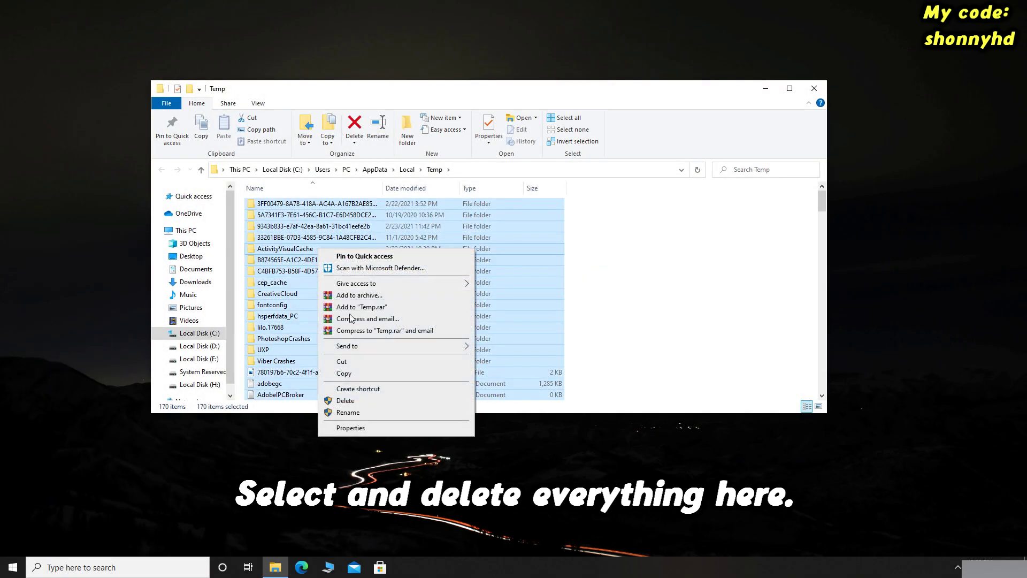
left_click(361, 402)
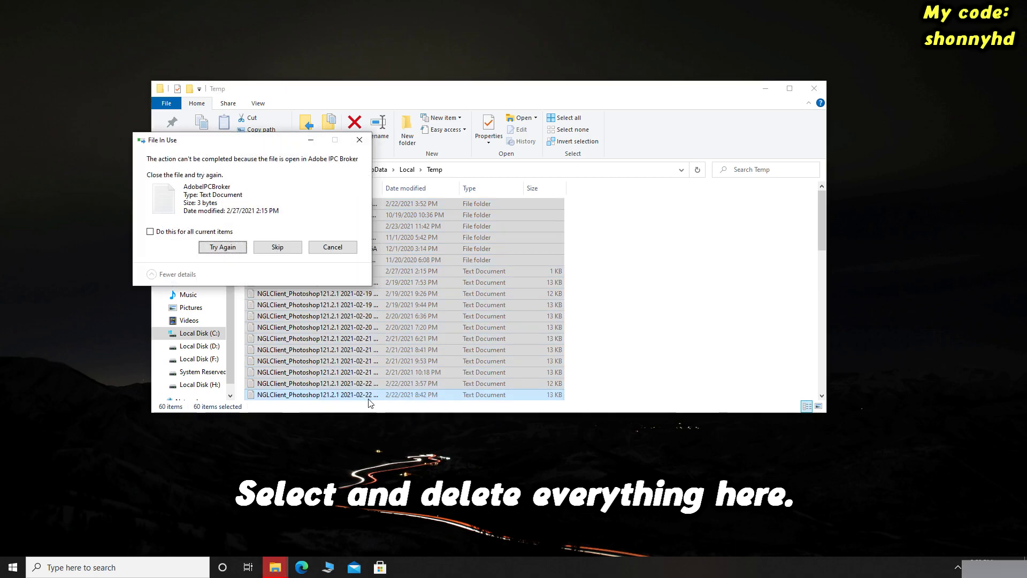
left_click(224, 232)
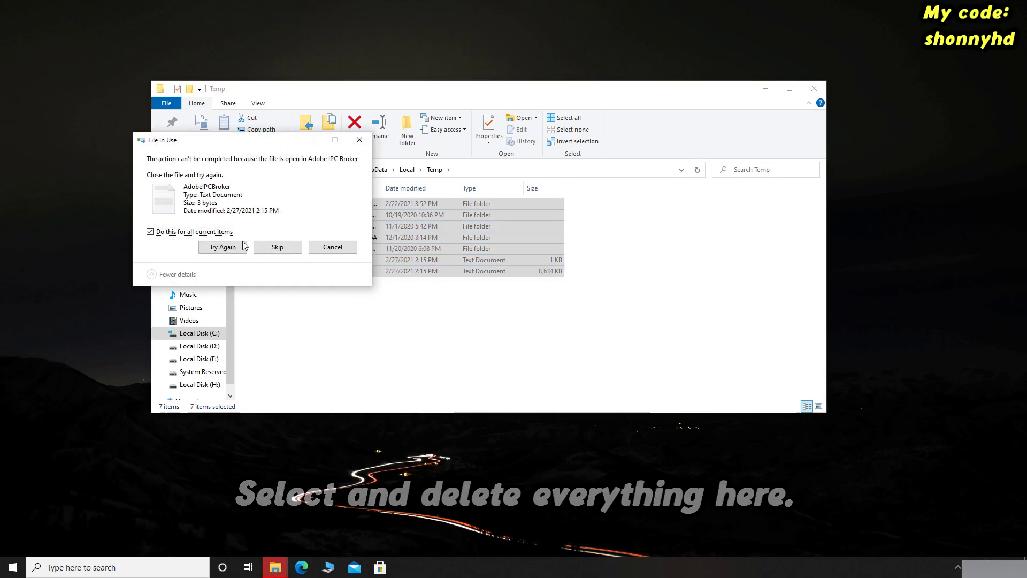
left_click(277, 247)
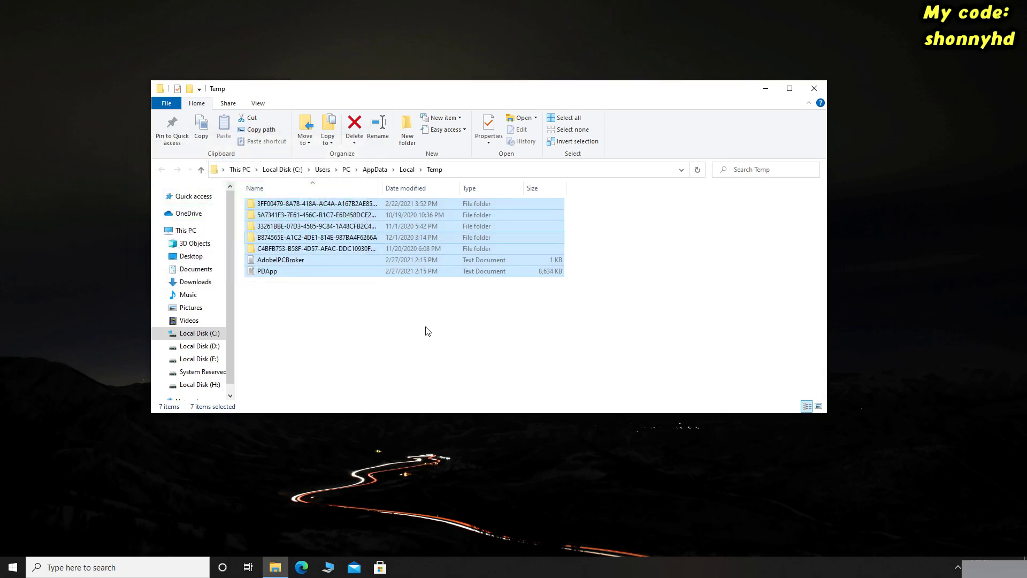
left_click(822, 87)
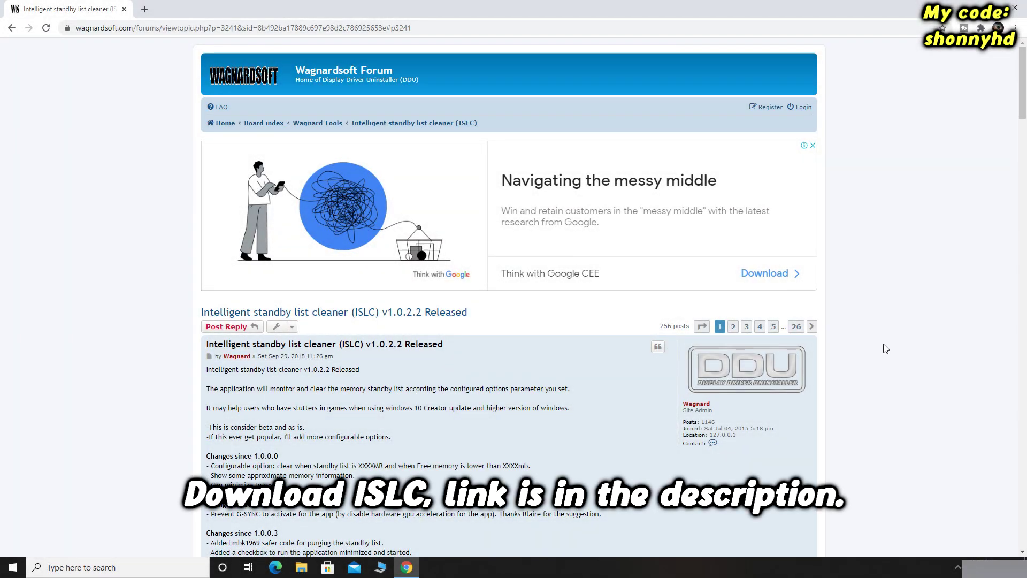
Find the download link in the Wagnardsoft forum post on Intelligent standby list cleaner (ISLC) v1.0.2.2 and download the program
left_click(506, 32)
left_click(506, 32)
scroll(467, 385, "down", 8)
scroll(467, 378, "down", 15)
left_click(281, 434)
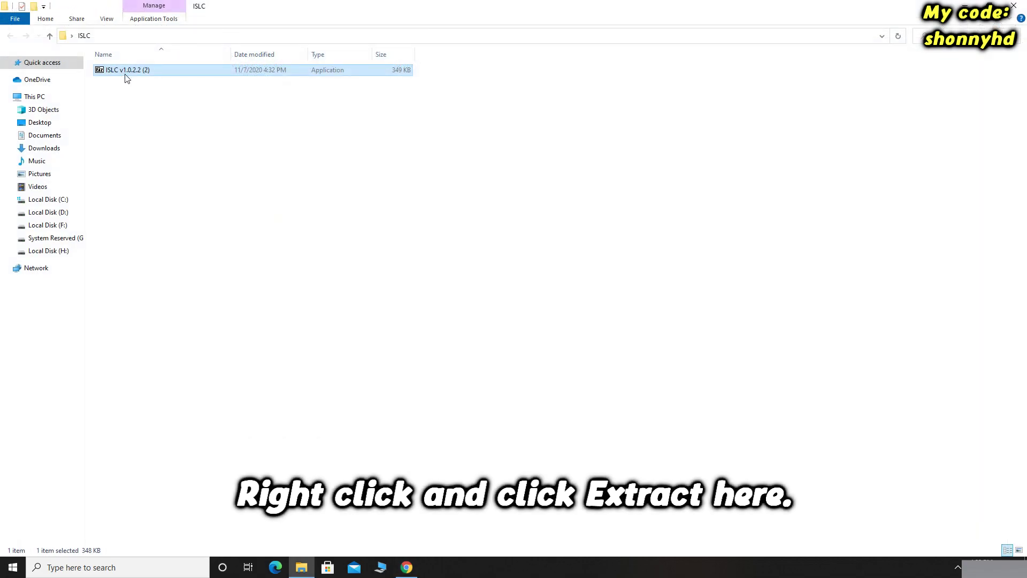
Extract the downloaded ISLC v1.0.2.2 (2) file into the current folder and open the extracted ISLC v1.0.2.2 folder
right_click(126, 78)
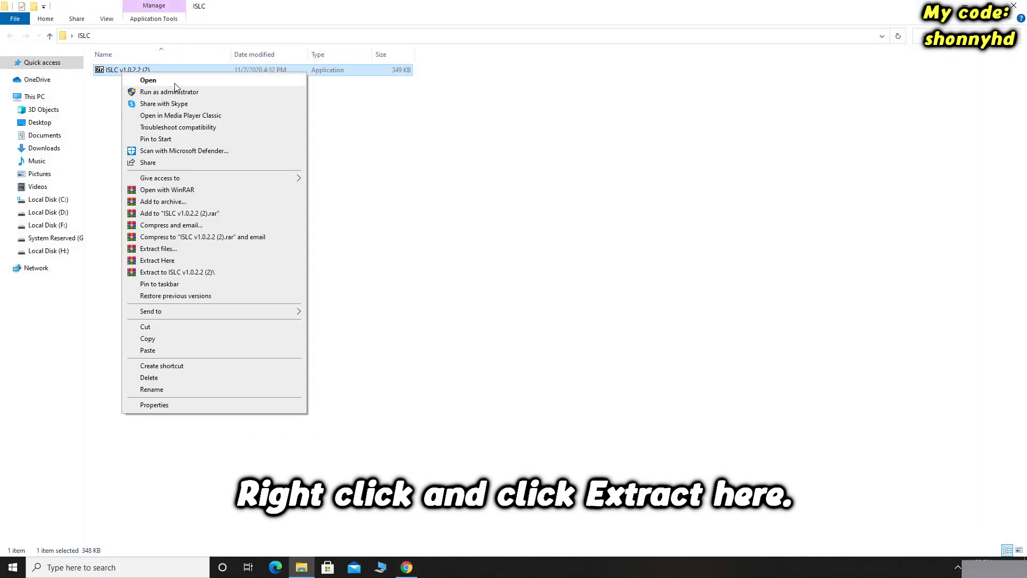
left_click(166, 262)
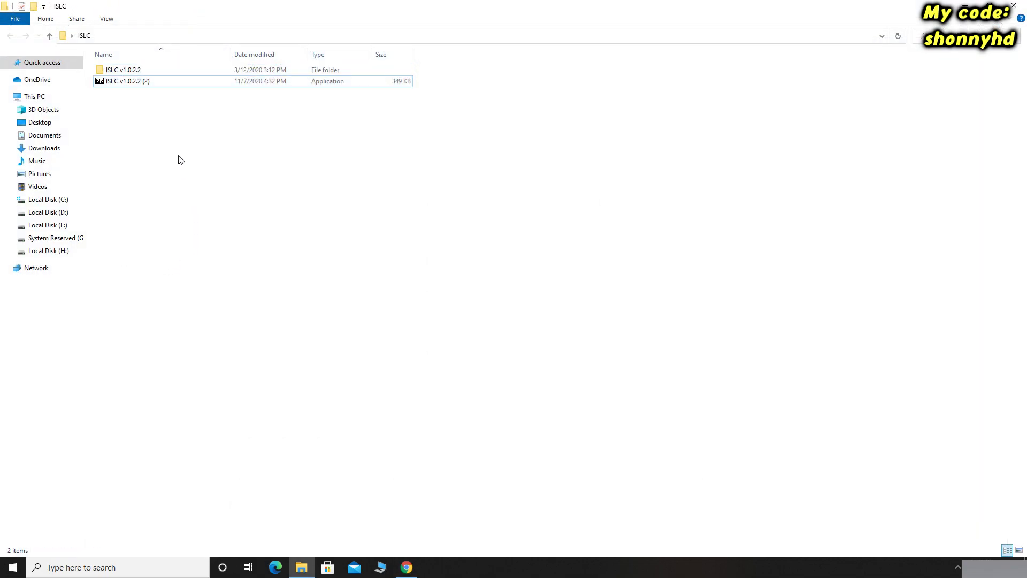
left_click(181, 71)
double_click(191, 75)
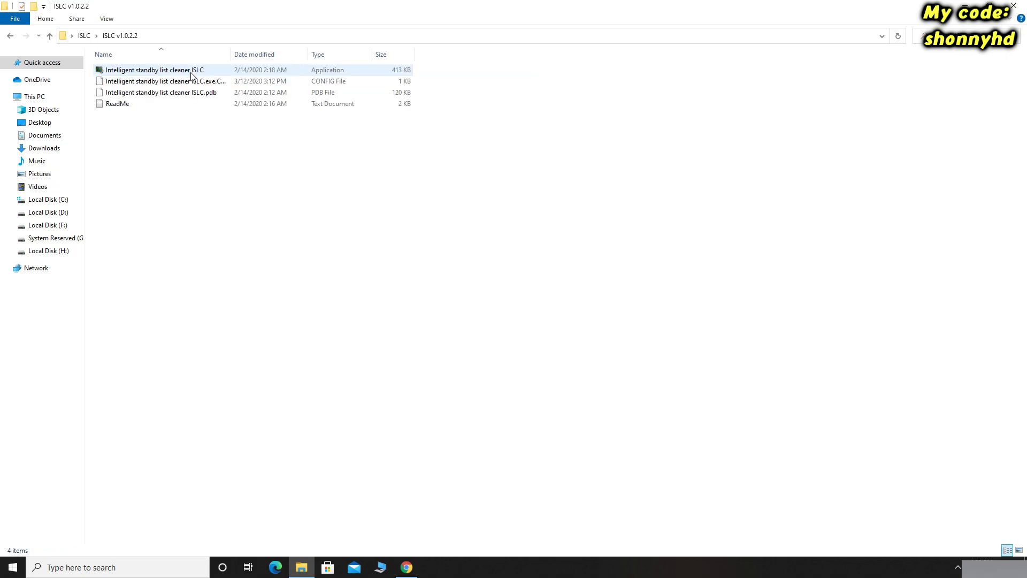
Run Intelligent standby list cleaner ISLC as administrator, allow it to make changes, and move its window towards the middle of the screen
left_click(141, 70)
right_click(141, 70)
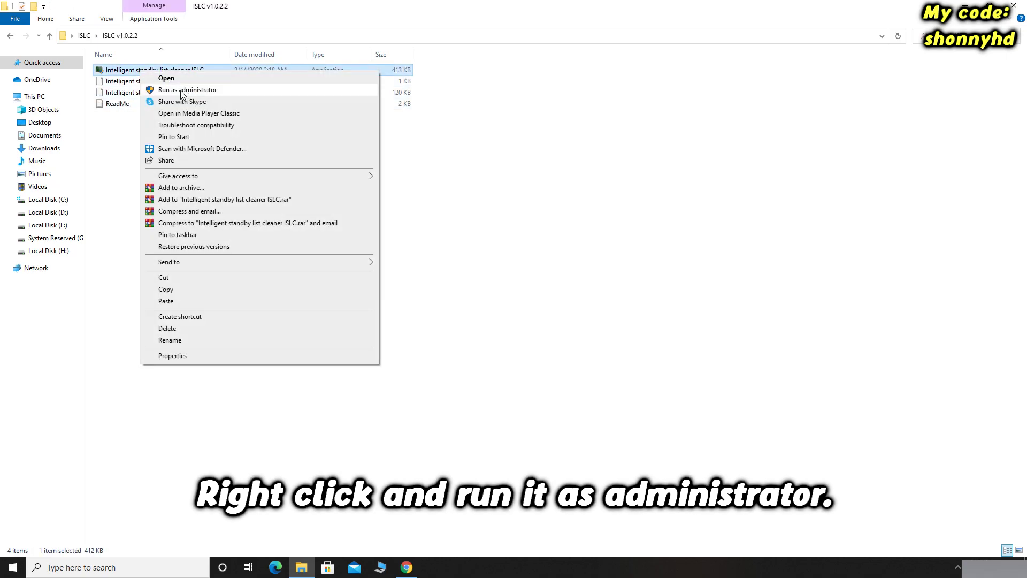
left_click(201, 89)
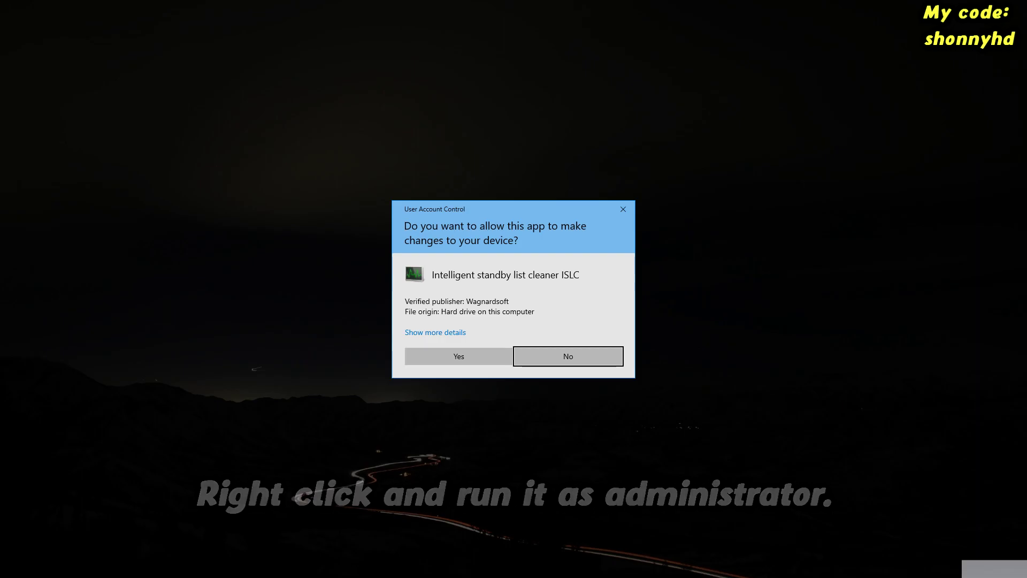
left_click(445, 355)
left_click_drag(176, 36, 440, 25)
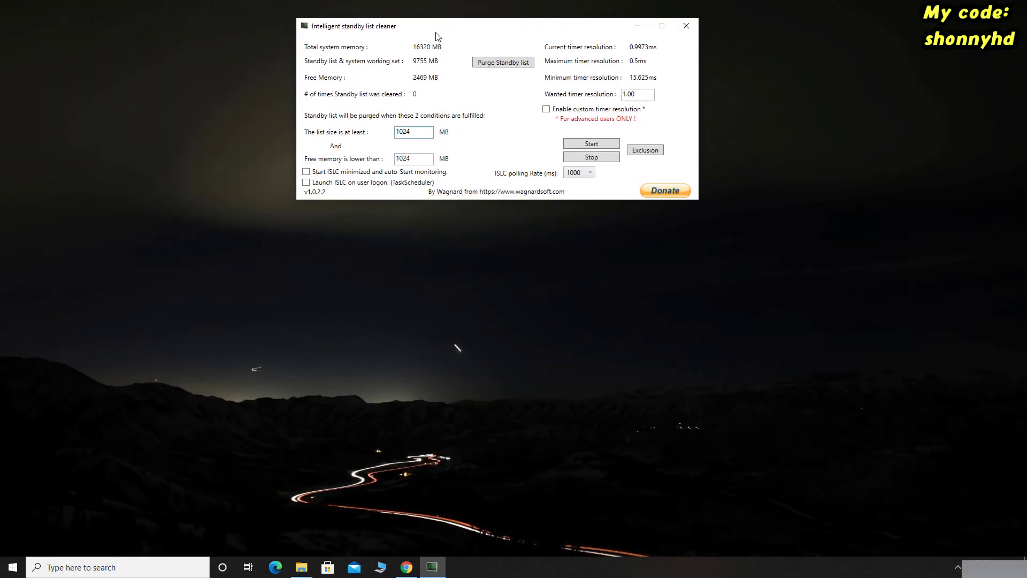
Set the free memory threshold for purging the standby list to 8196 MB
mouse_move(407, 134)
left_mouse_down()
mouse_move(393, 140)
mouse_move(415, 137)
left_mouse_up()
double_click(405, 159)
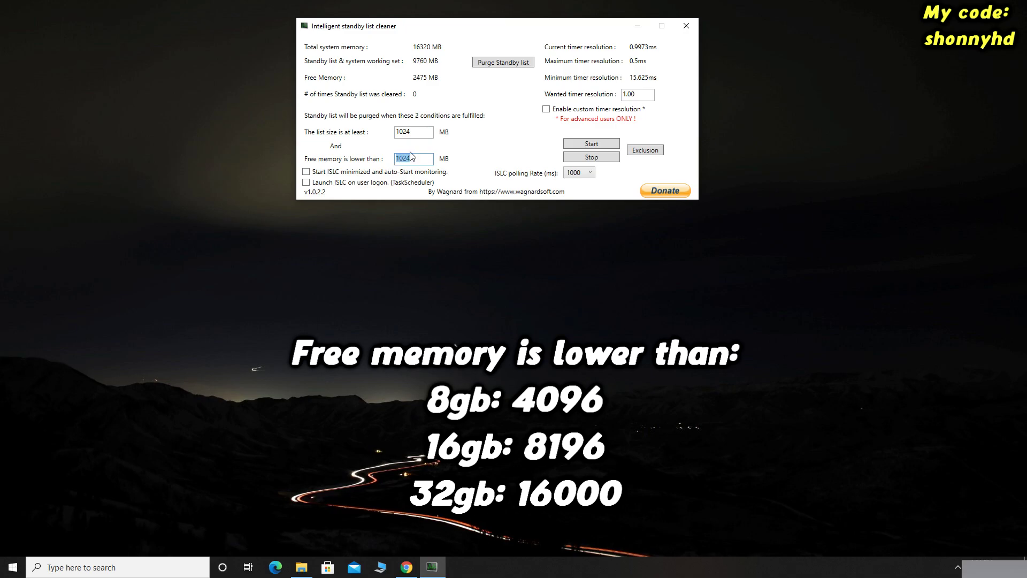
key("BackSpace")
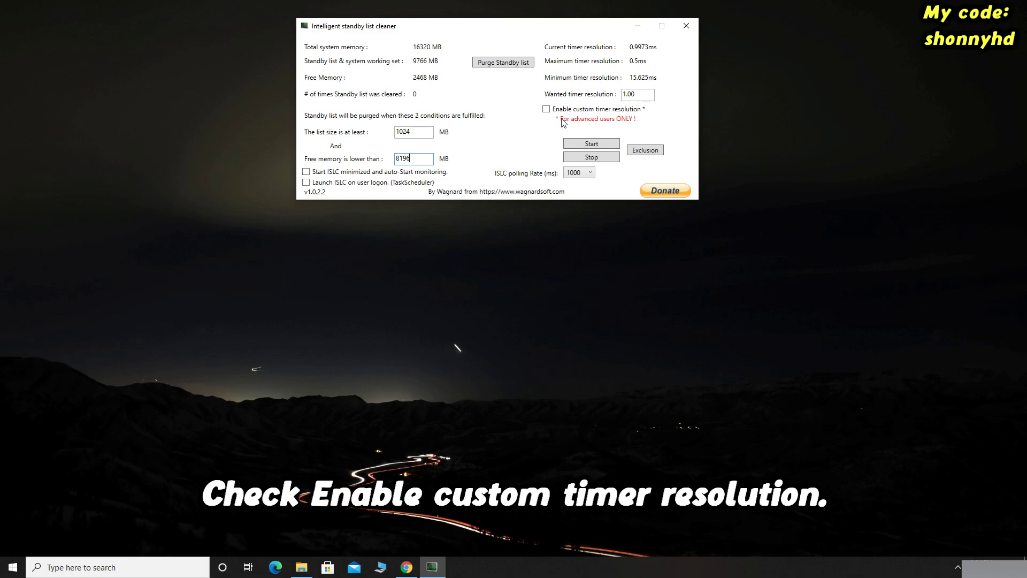
Enable the custom timer resolution and set the wanted timer resolution to 0.50
left_click(546, 109)
left_click_drag(629, 94, 621, 94)
type("0.50")
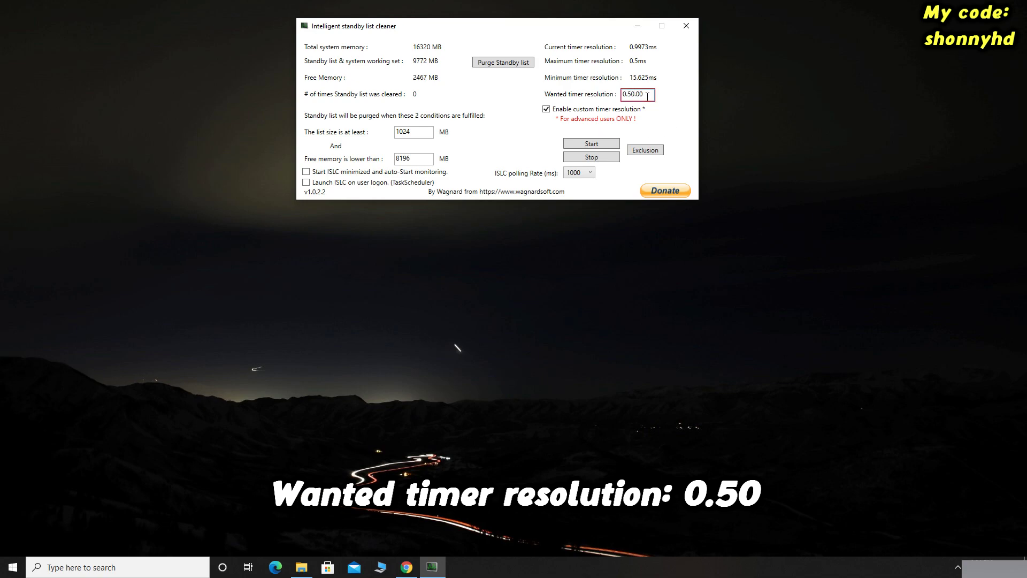
key("BackSpace")
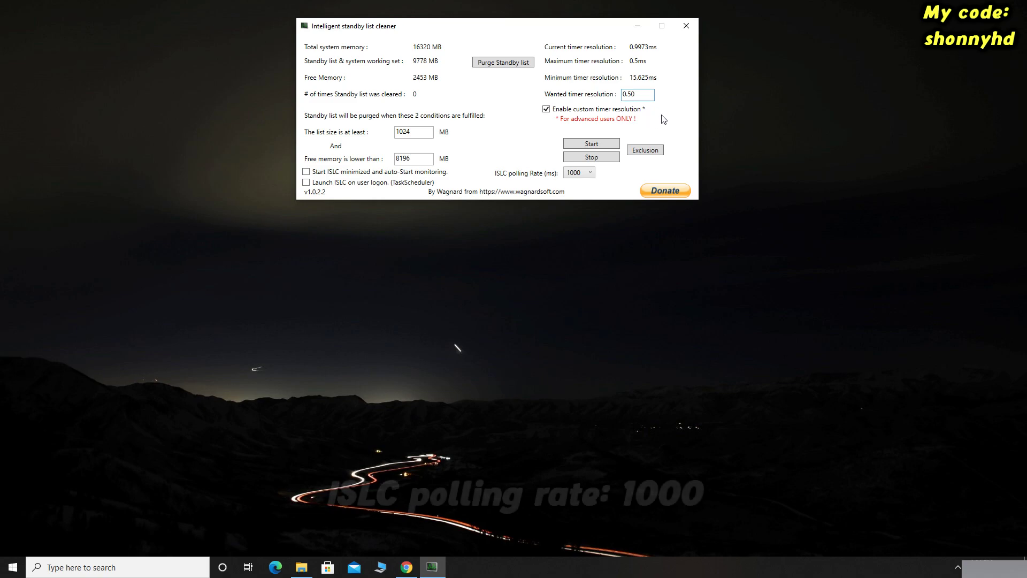
Select an ISLC polling rate of 1000 ms and start the standby list monitoring
left_click(571, 173)
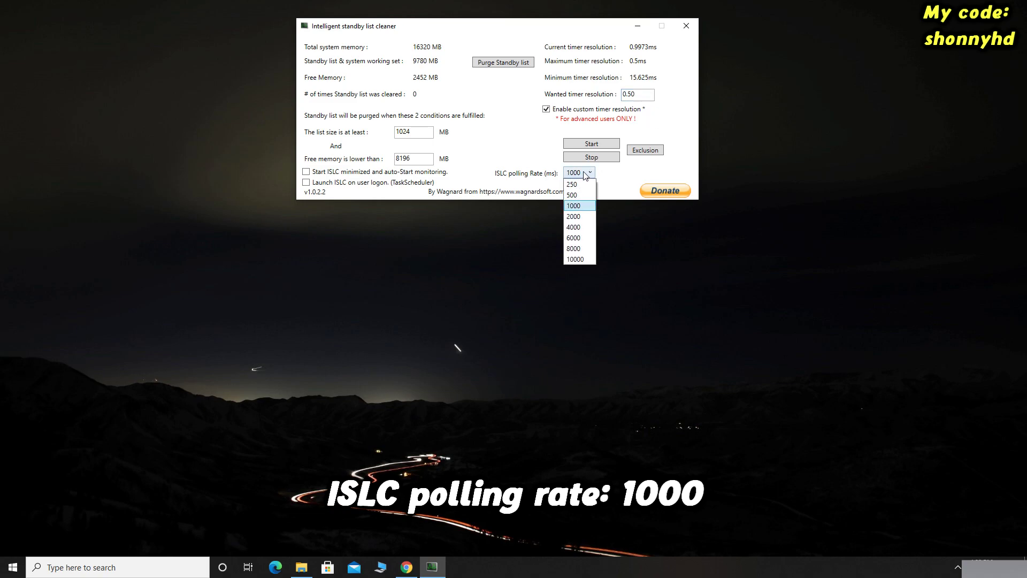
left_click(576, 207)
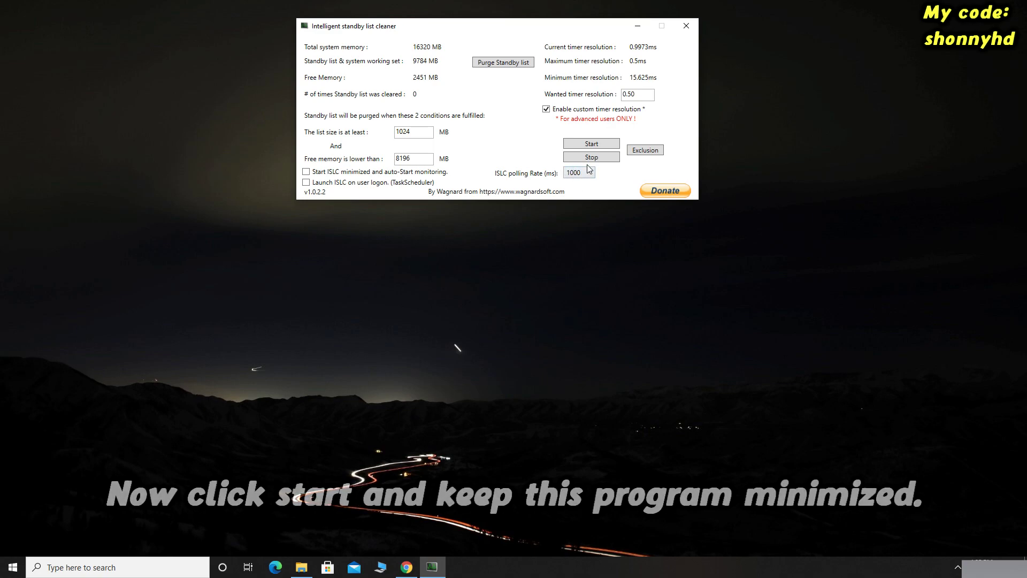
left_click(595, 145)
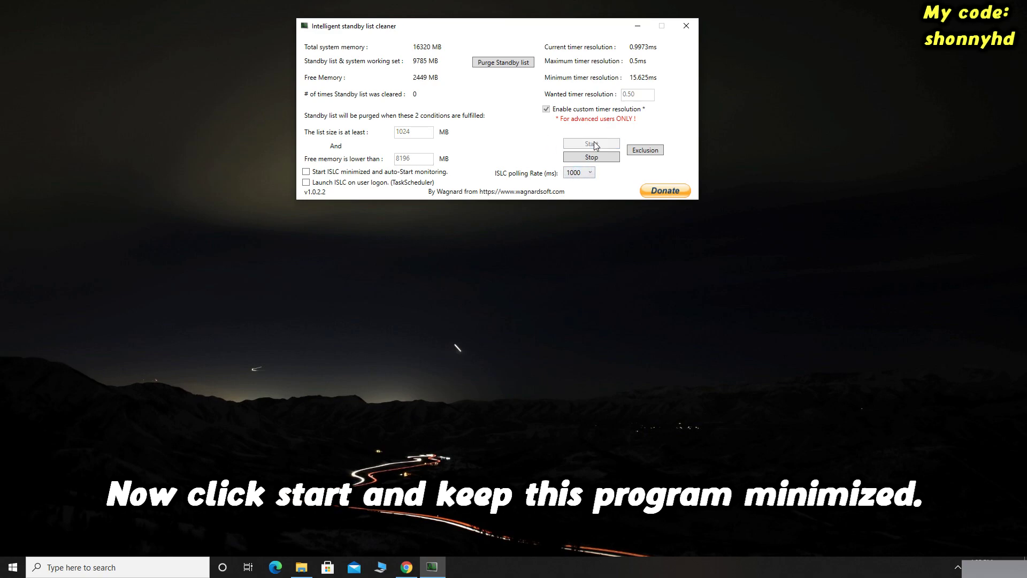